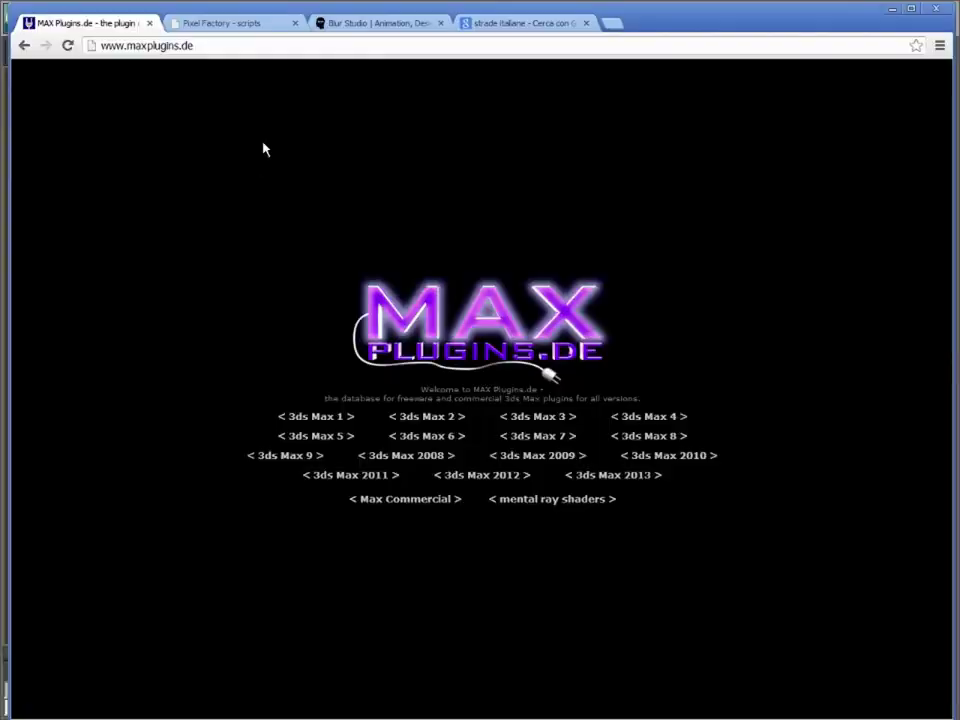
- Switch to the browser tab with Google Images results for 'strade italiane'
click(562, 23)
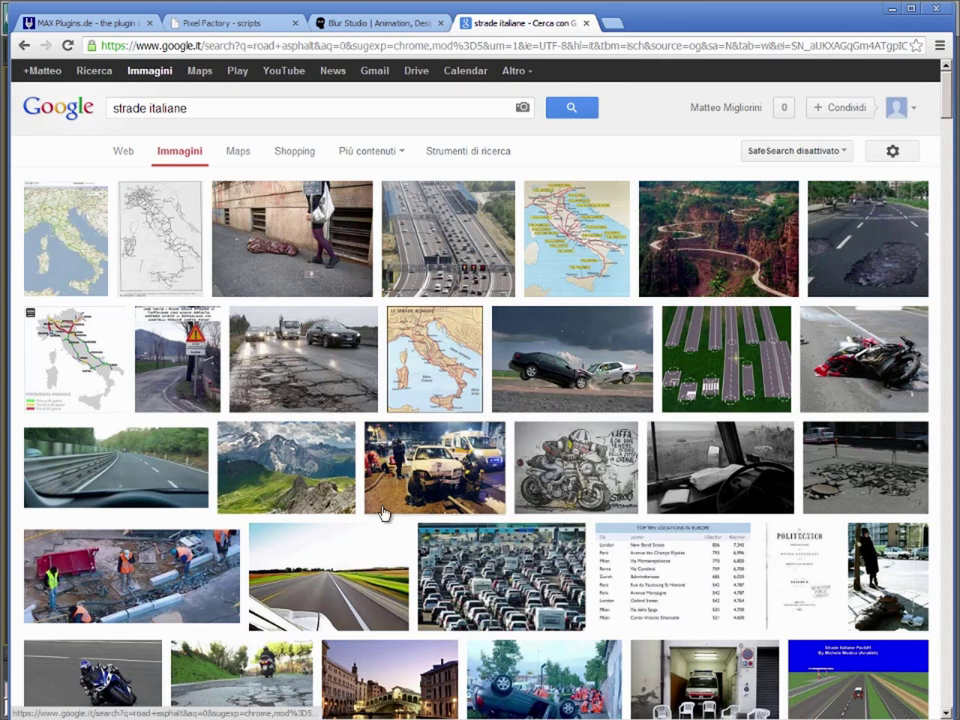
- Replace the image search with 'road asphalt' and run it
scroll(360, 485, down, 3)
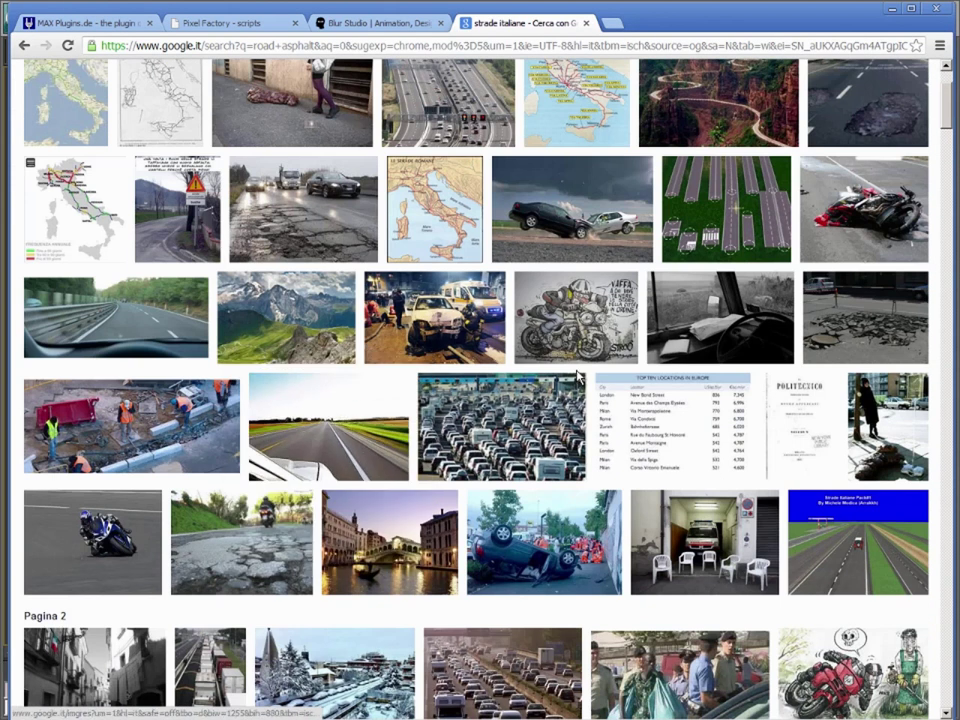
scroll(305, 437, down, 1)
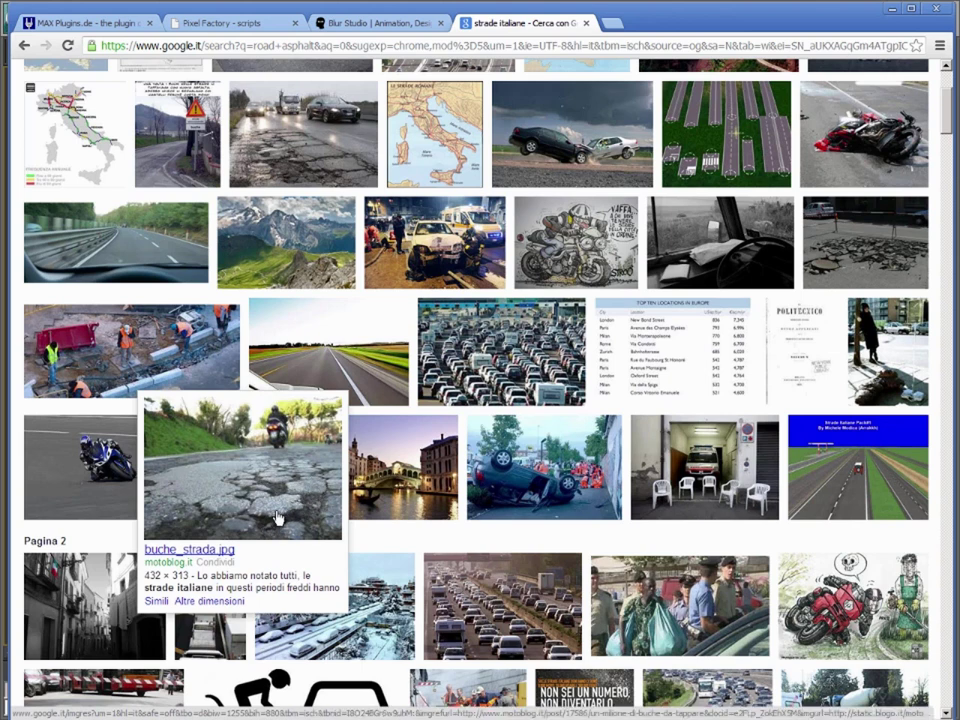
scroll(287, 403, up, 3)
drag(190, 107, 75, 117)
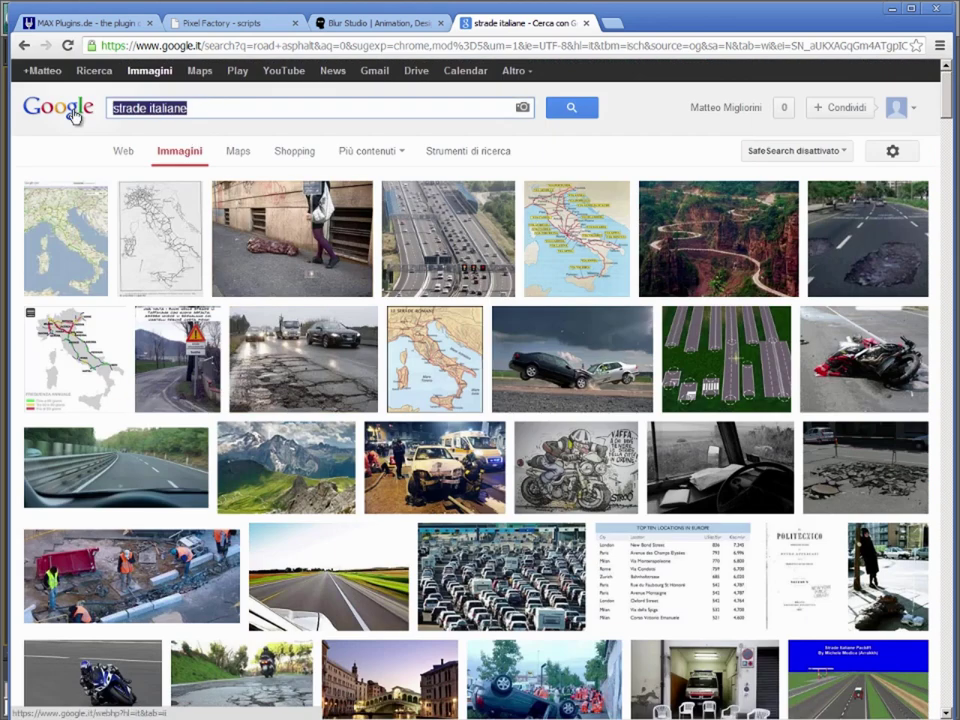
text(road asphalt)
key(Return)
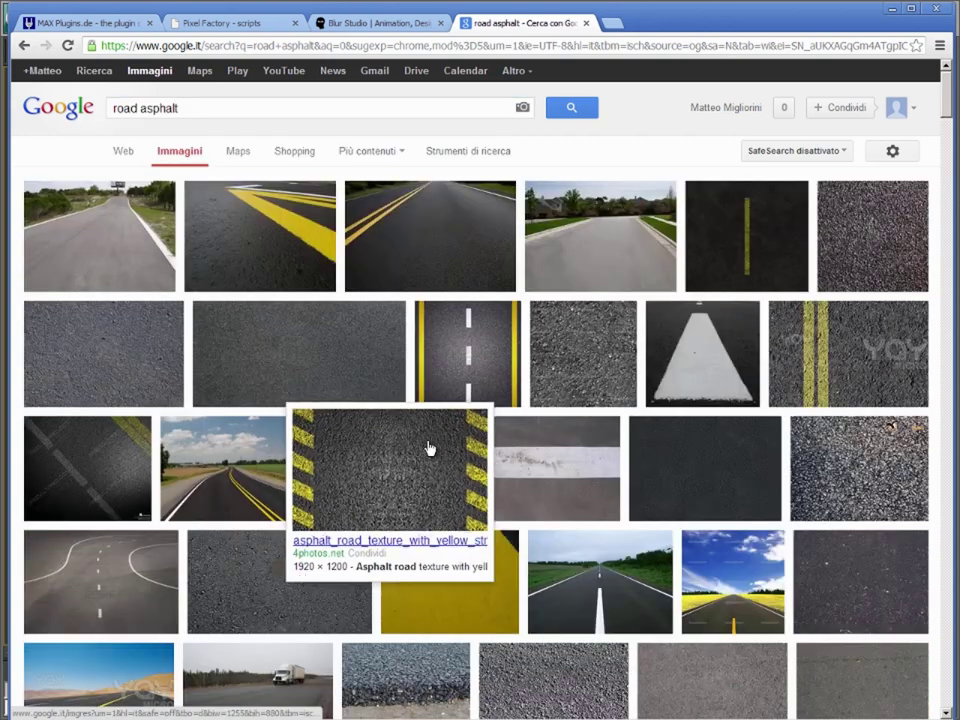
mouse_move(583, 354)
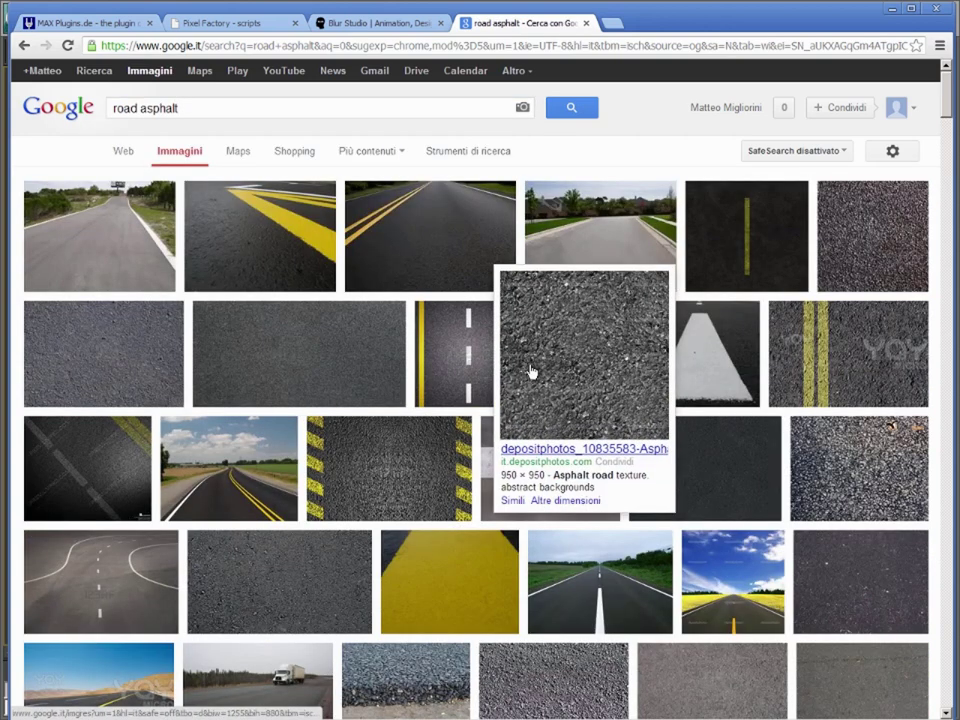
- Browse the results, then refine the search to 'road asphalt crack'
scroll(444, 463, down, 1)
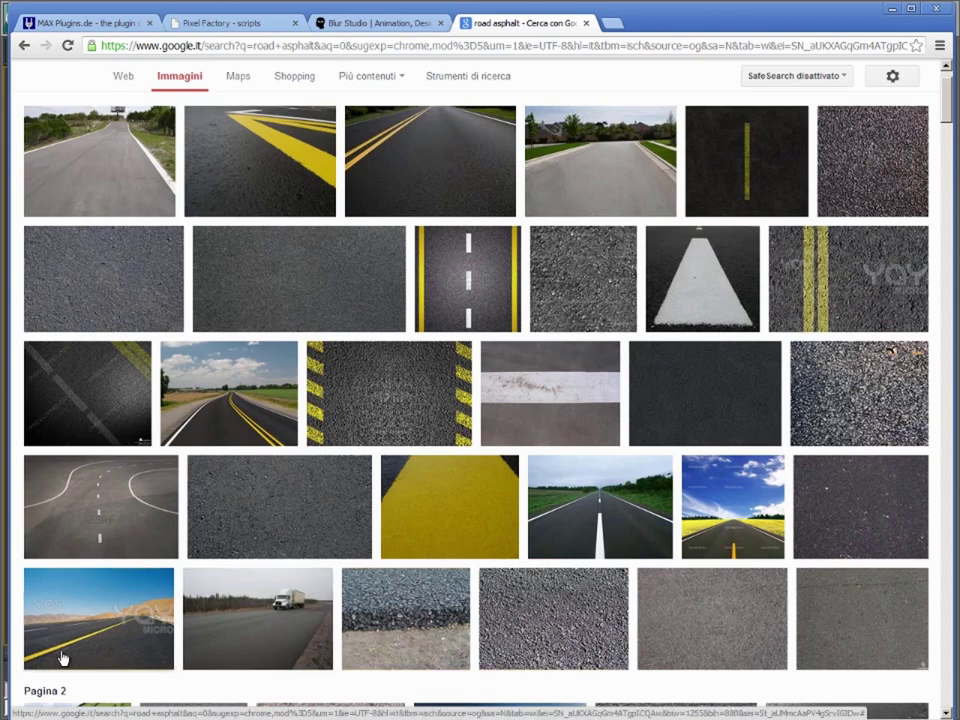
scroll(140, 555, down, 4)
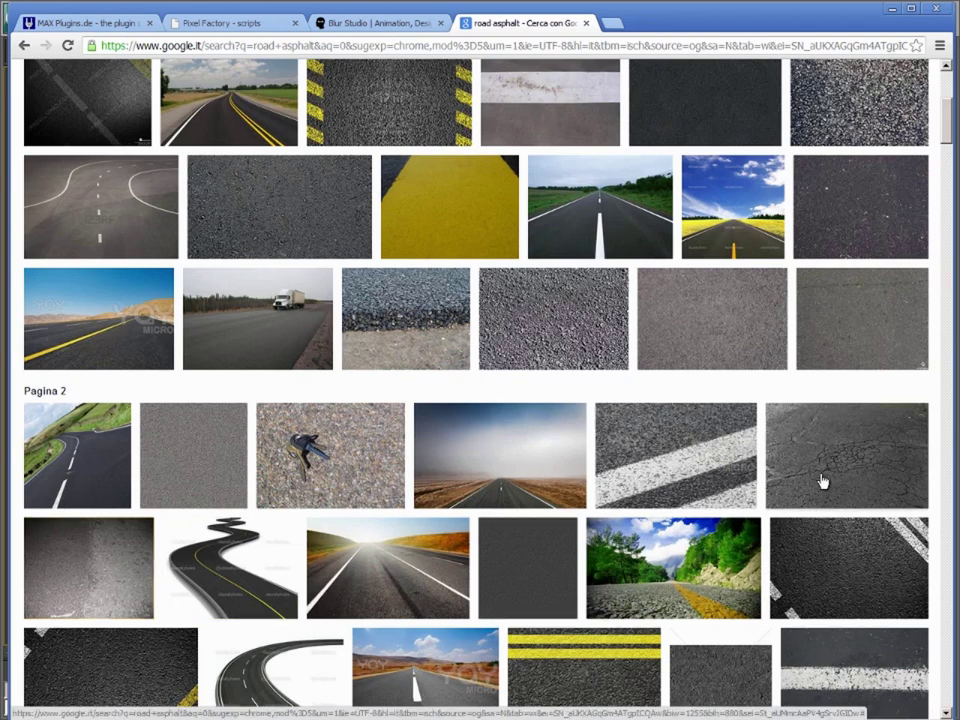
scroll(332, 514, down, 3)
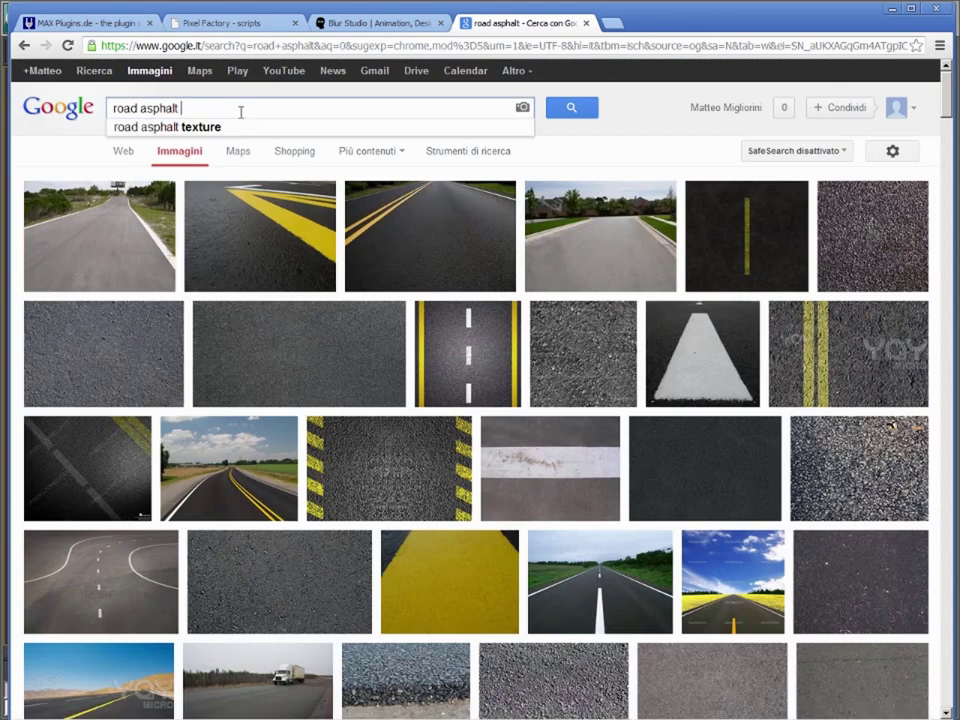
text(crack)
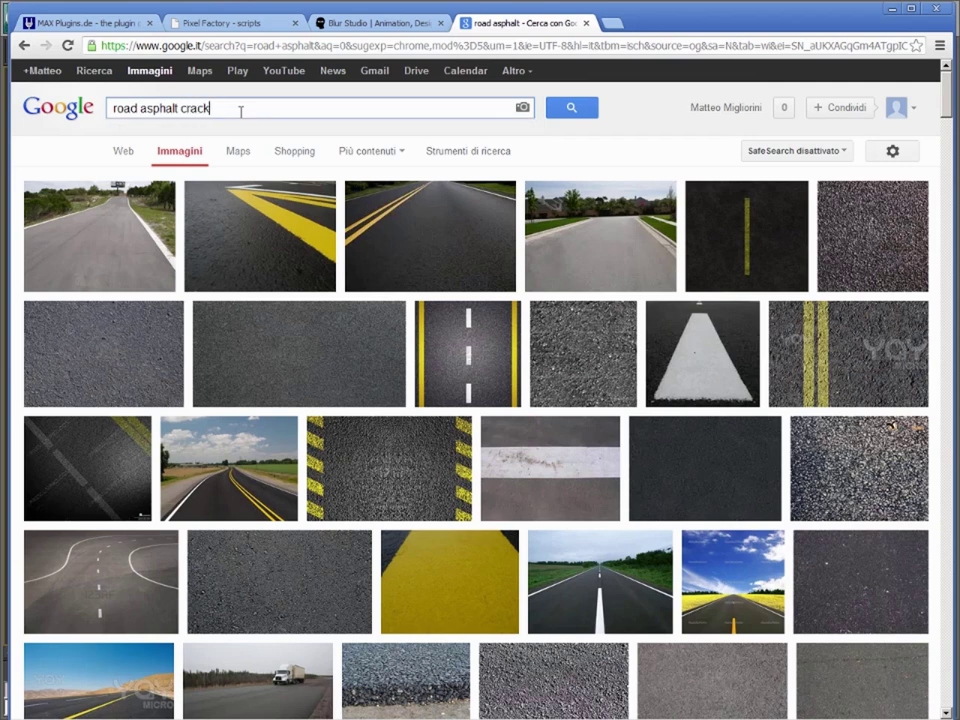
key(Return)
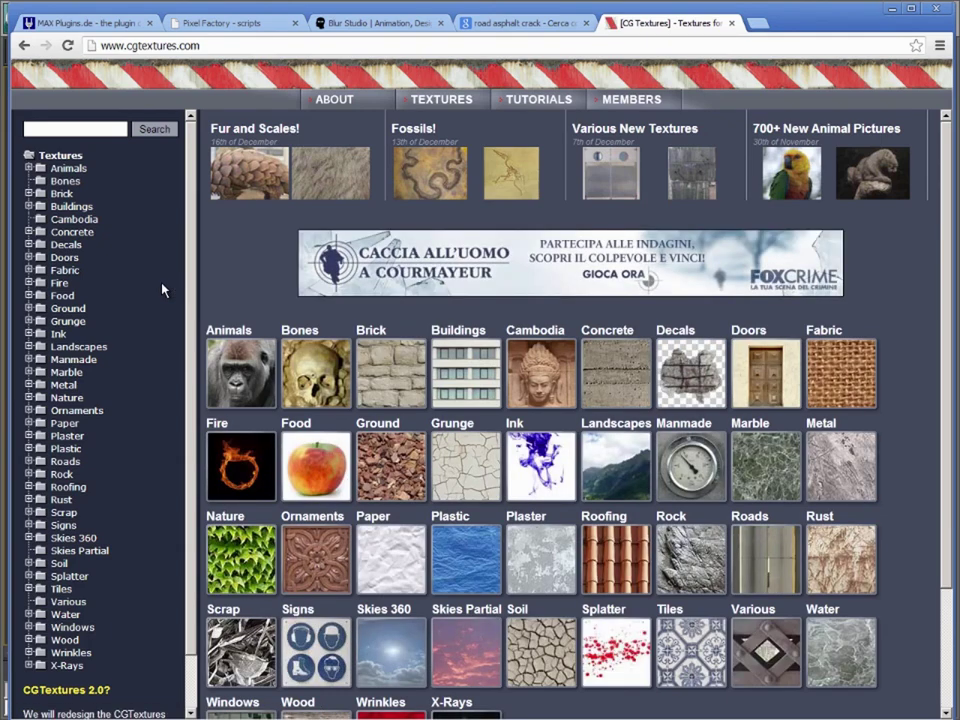
- Open the Roads0069 asphalt texture from CGTextures' Roads category and log in to view its downloads
scroll(163, 289, down, 2)
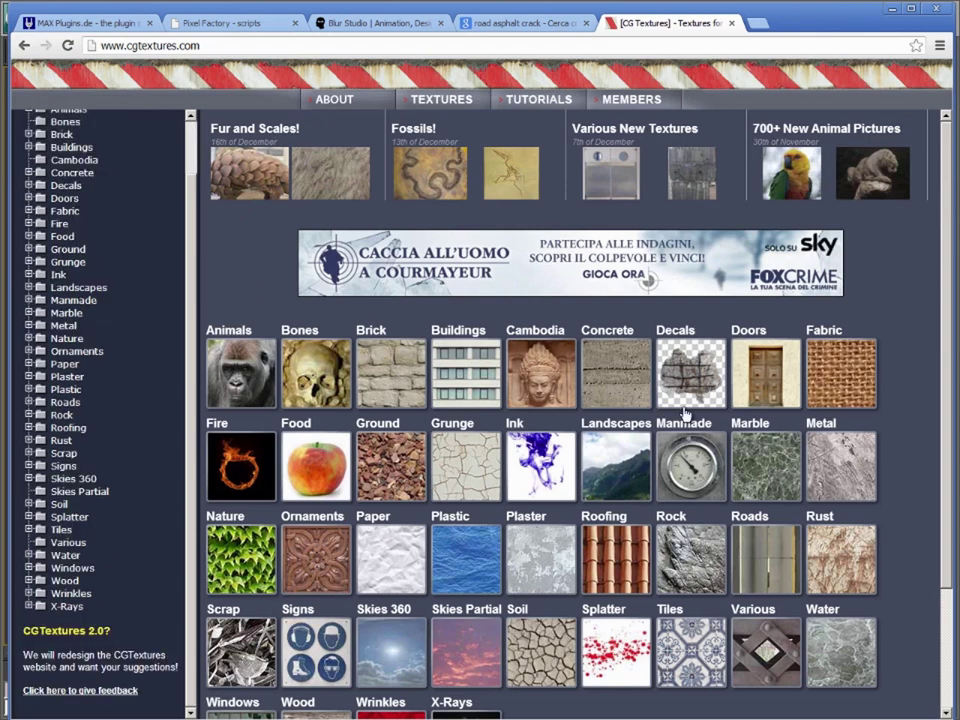
click(762, 555)
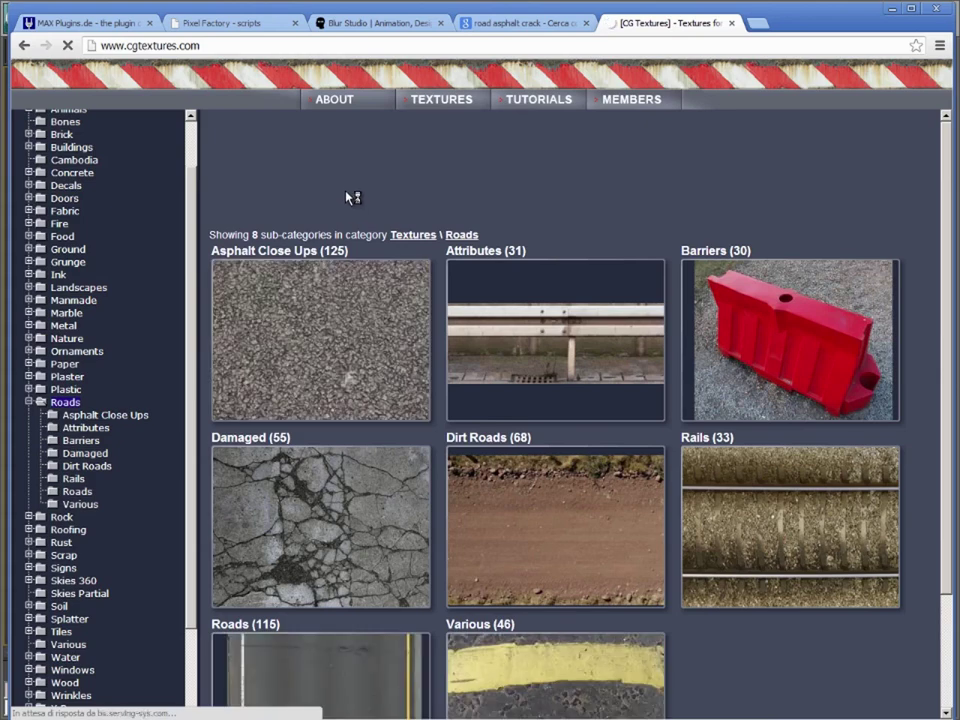
scroll(352, 197, down, 1)
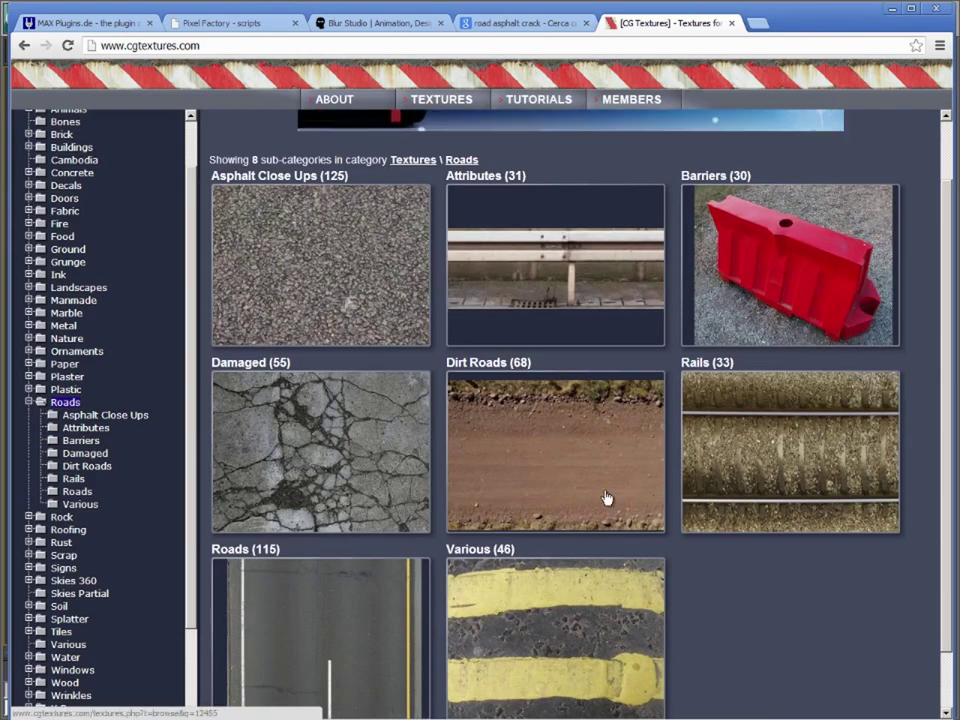
scroll(778, 581, down, 1)
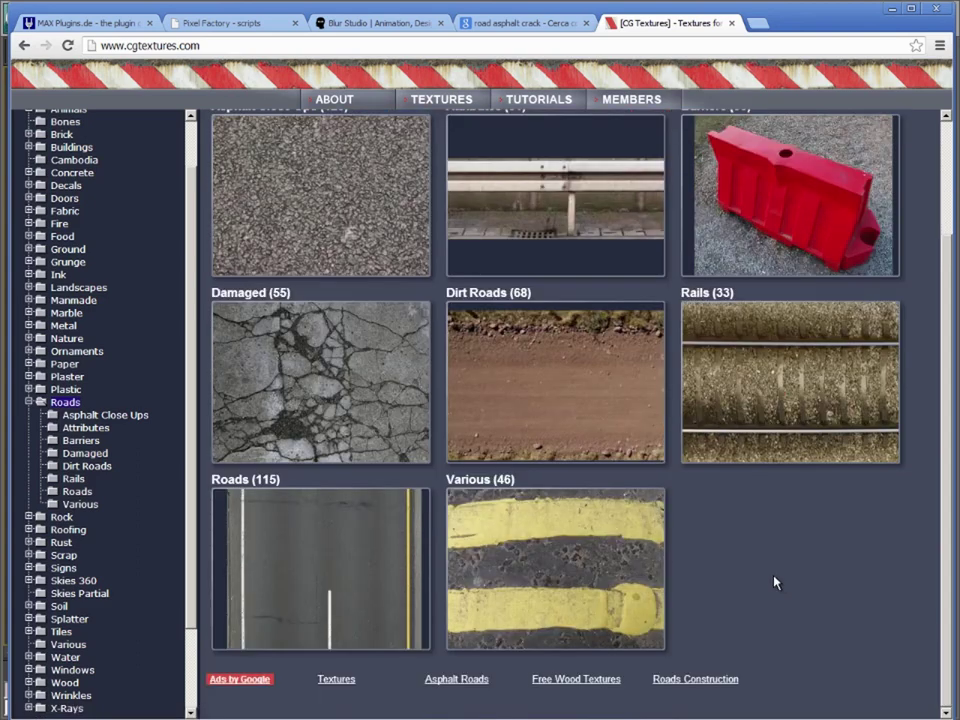
click(360, 583)
click(312, 440)
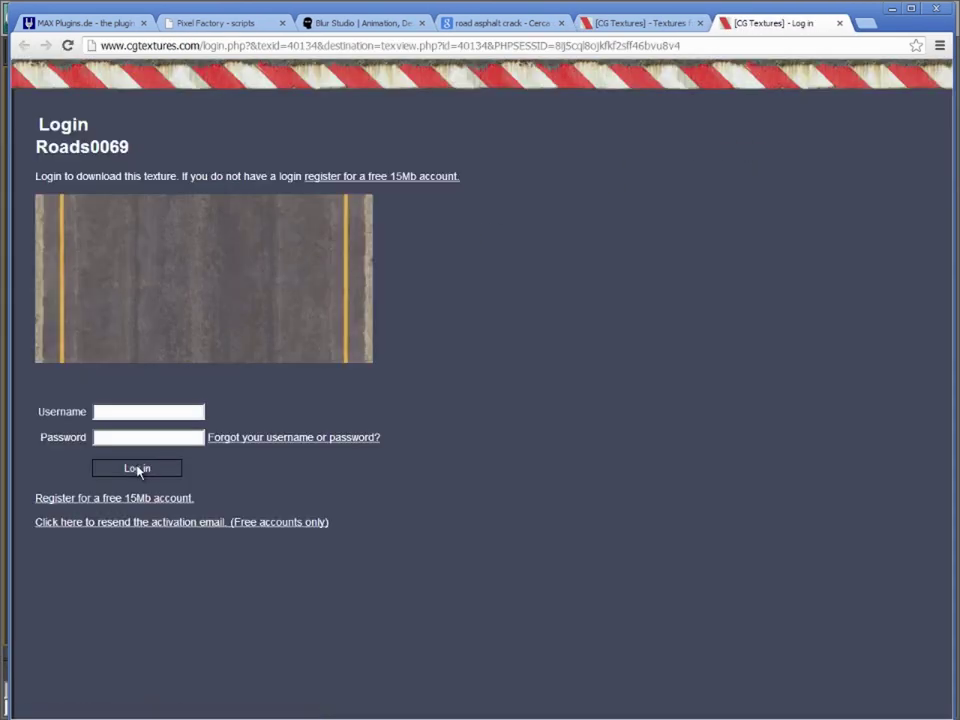
click(138, 469)
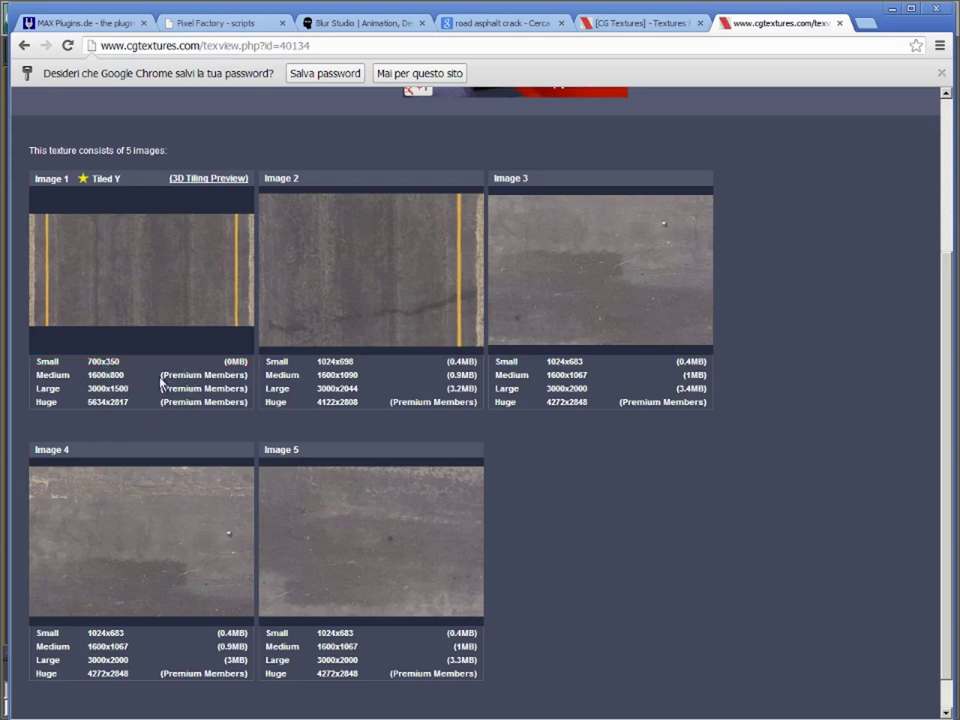
click(409, 77)
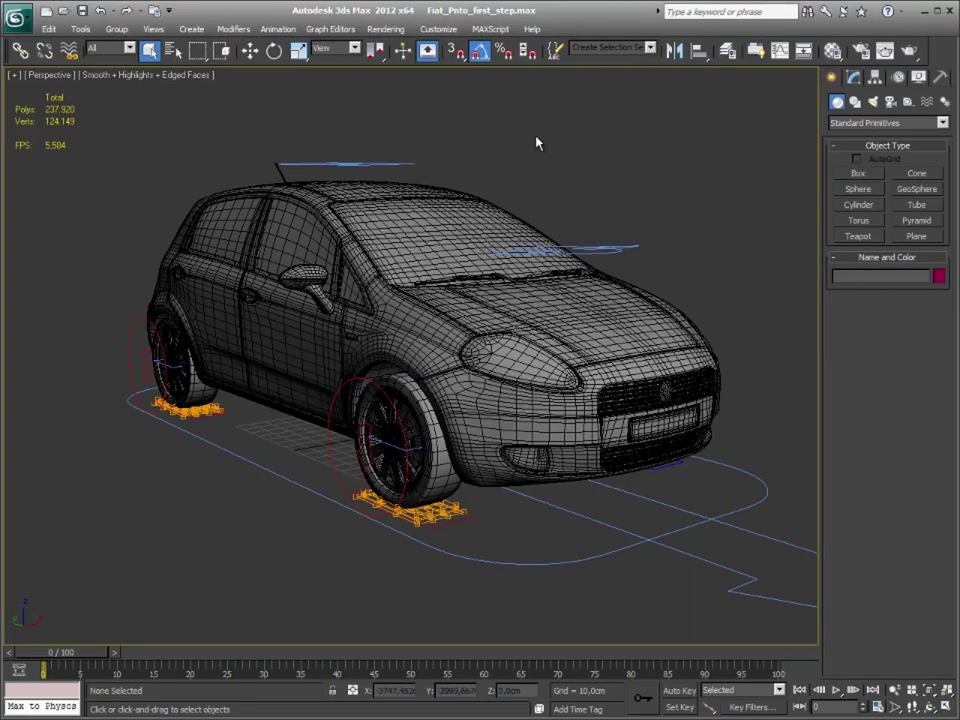
click(831, 51)
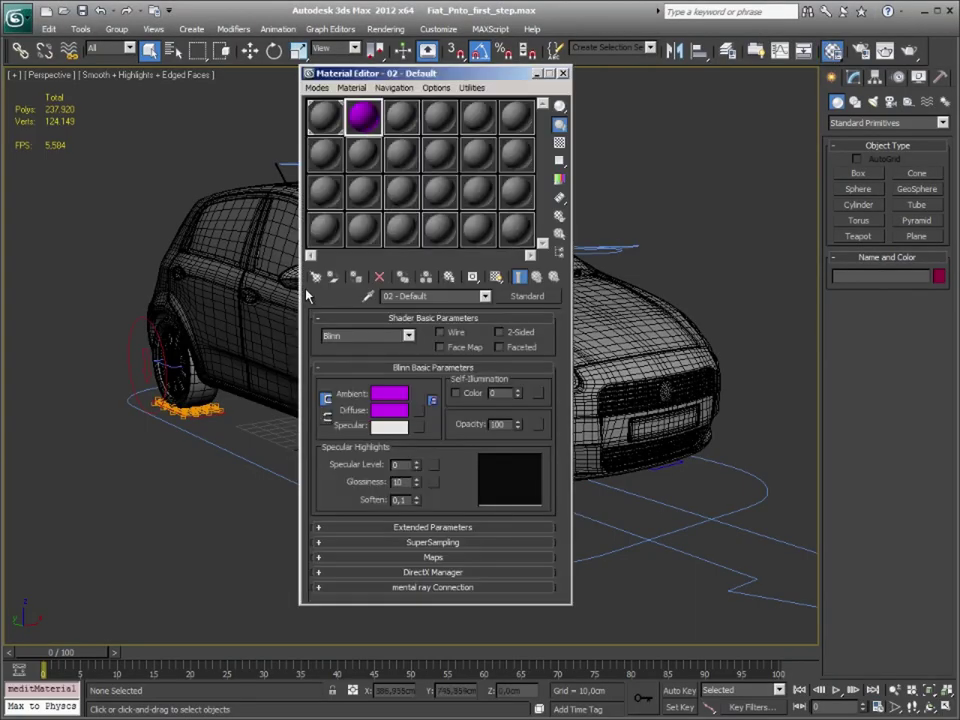
click(401, 118)
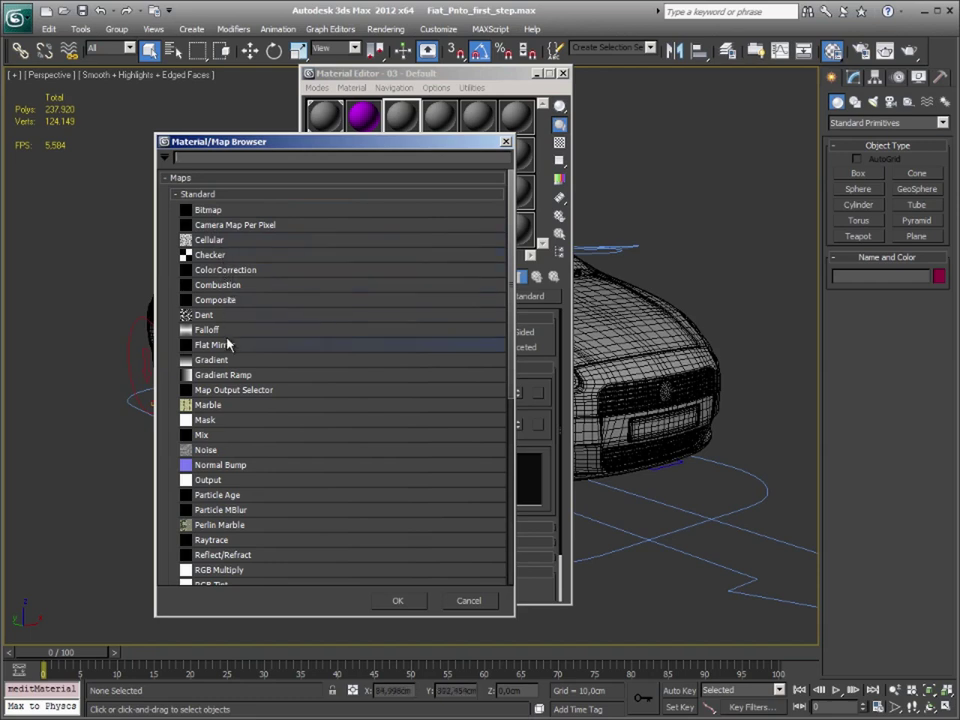
scroll(234, 339, down, 1)
scroll(246, 313, down, 1)
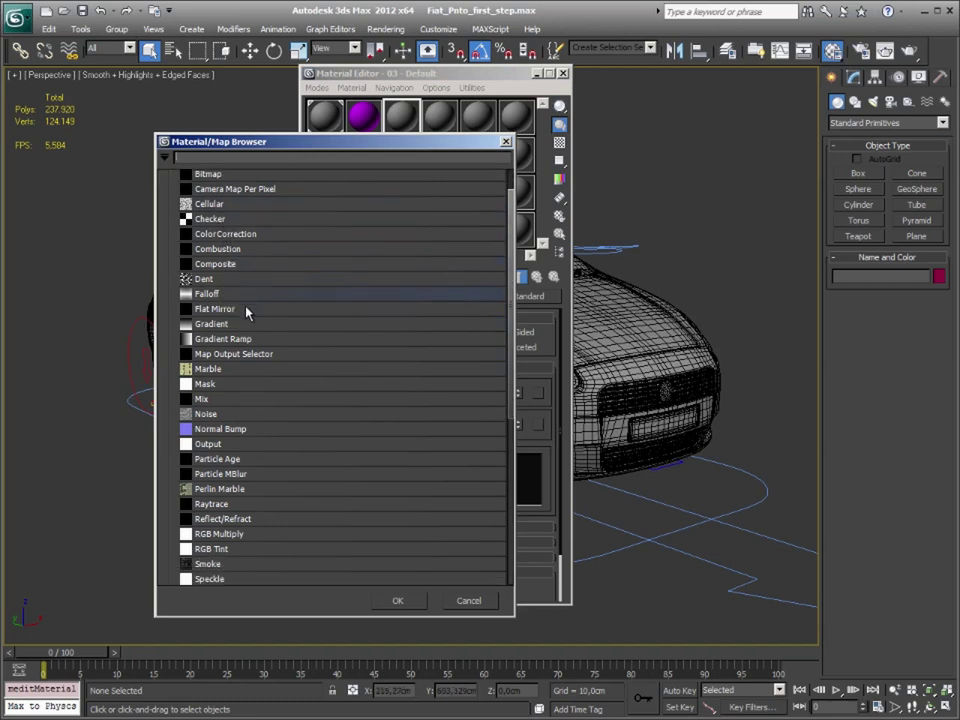
scroll(236, 383, down, 1)
scroll(236, 386, down, 1)
scroll(236, 394, down, 3)
scroll(250, 370, down, 3)
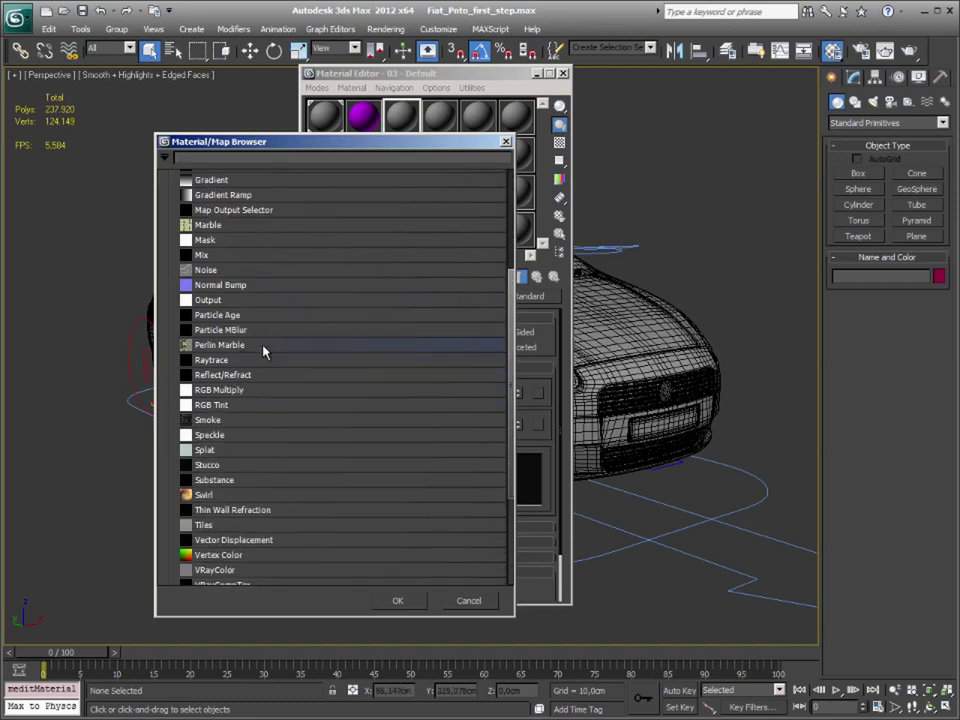
scroll(266, 347, down, 1)
scroll(268, 347, down, 1)
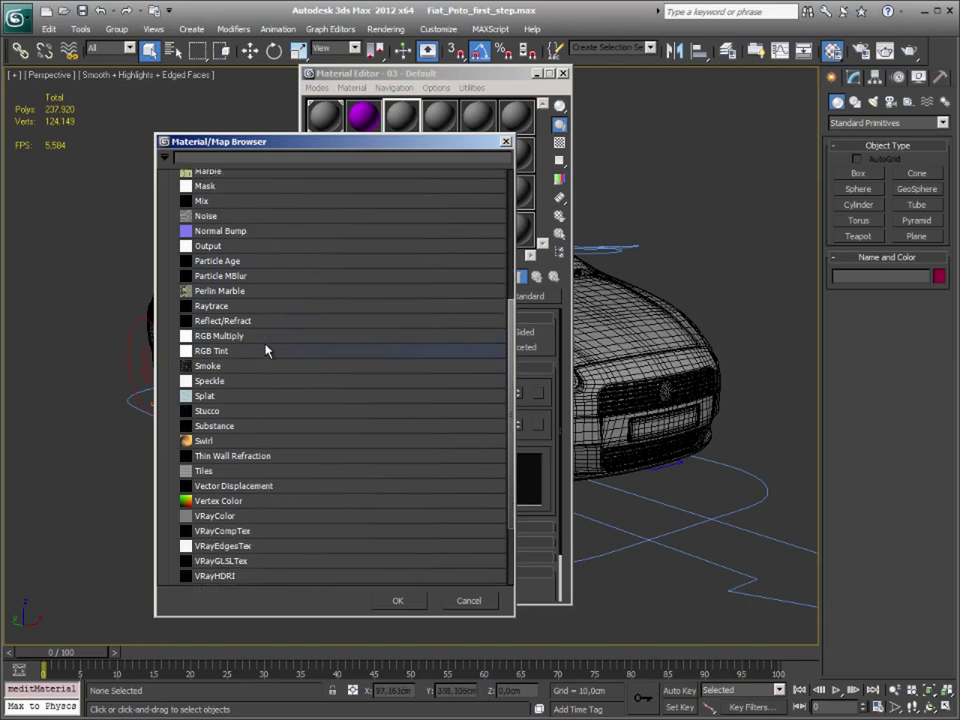
scroll(268, 347, down, 1)
scroll(384, 417, up, 1)
scroll(400, 352, up, 2)
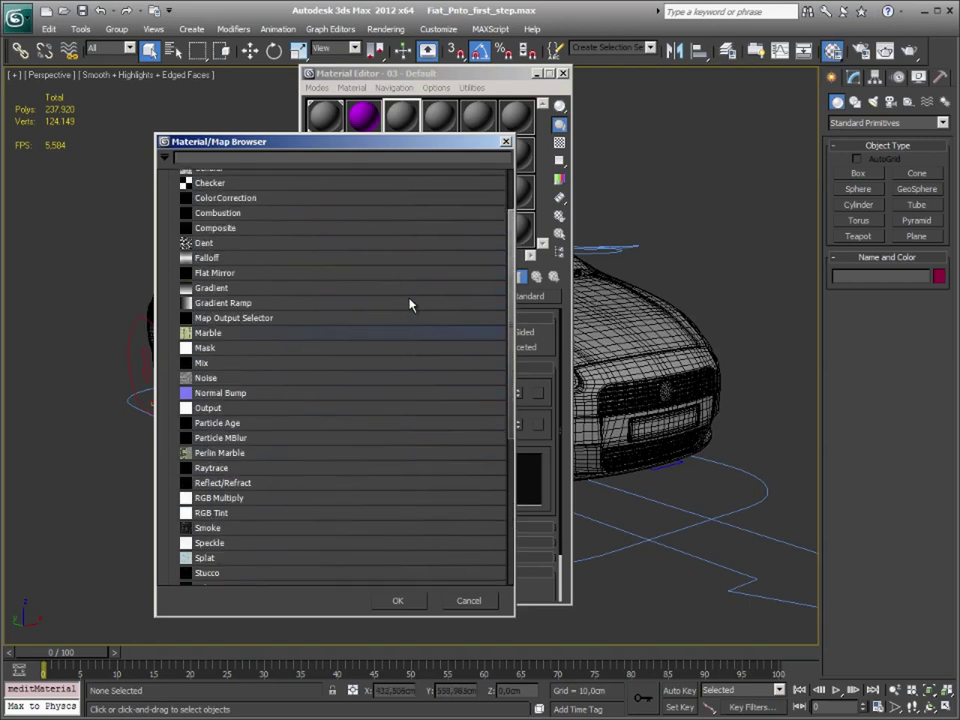
scroll(433, 258, up, 2)
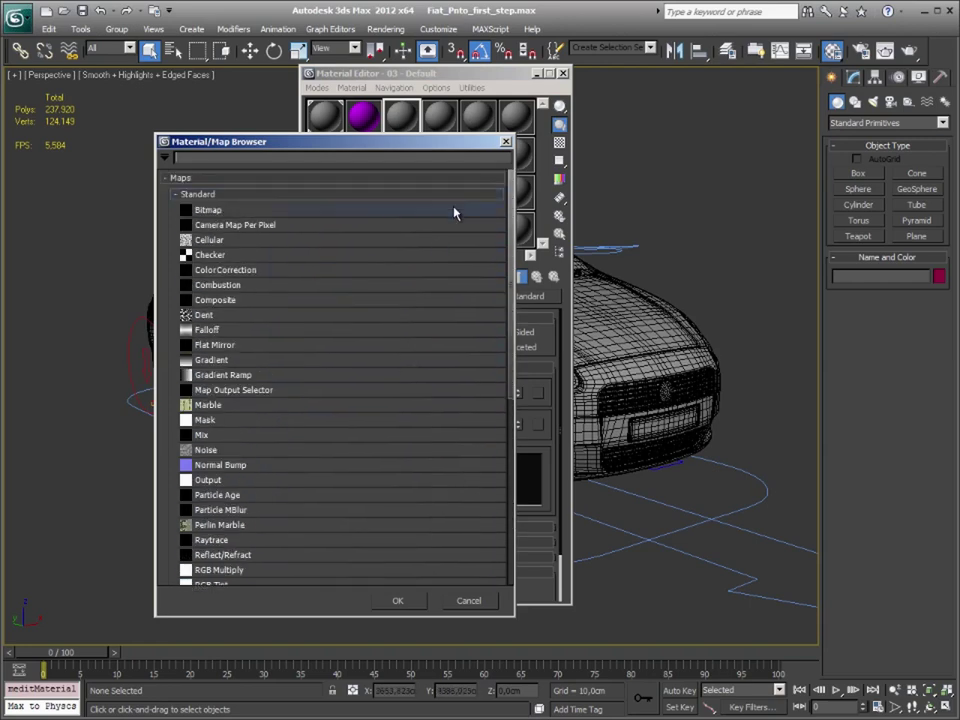
click(507, 143)
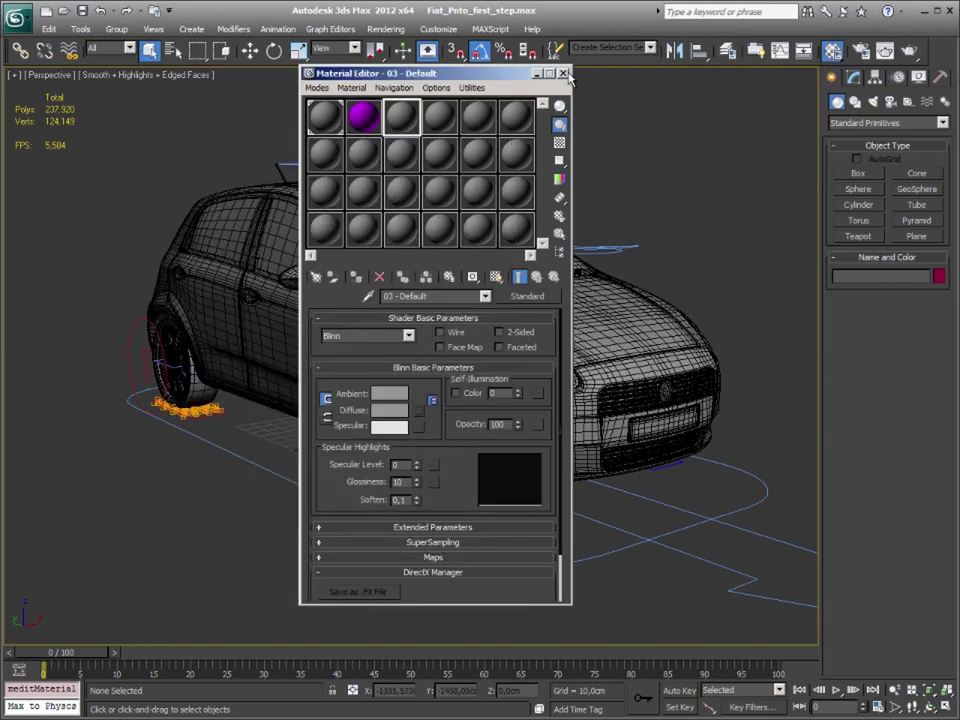
click(564, 73)
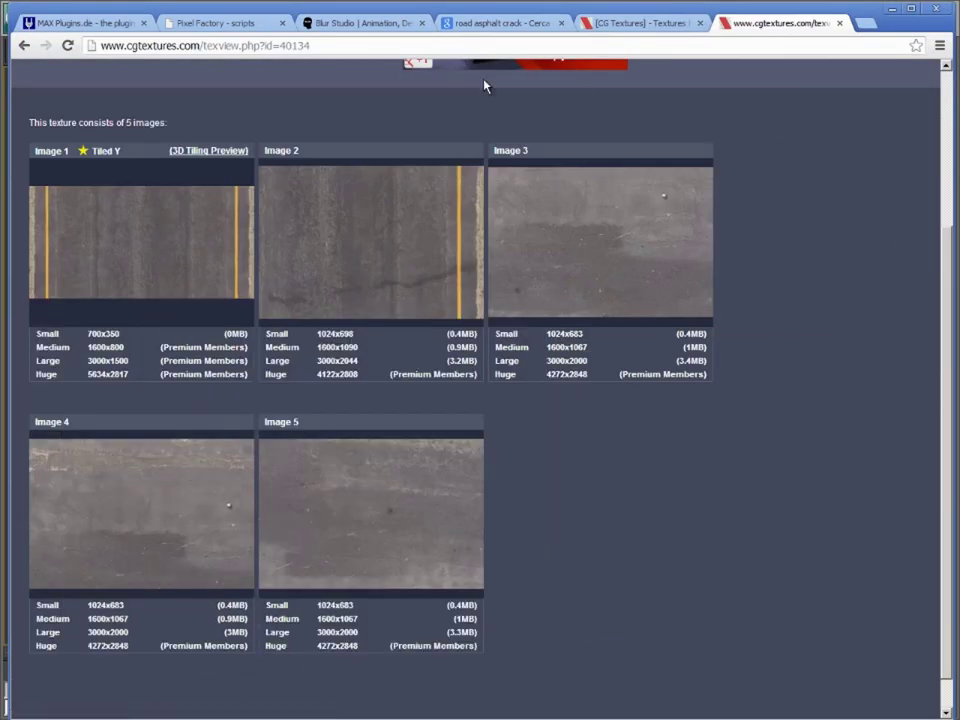
click(341, 22)
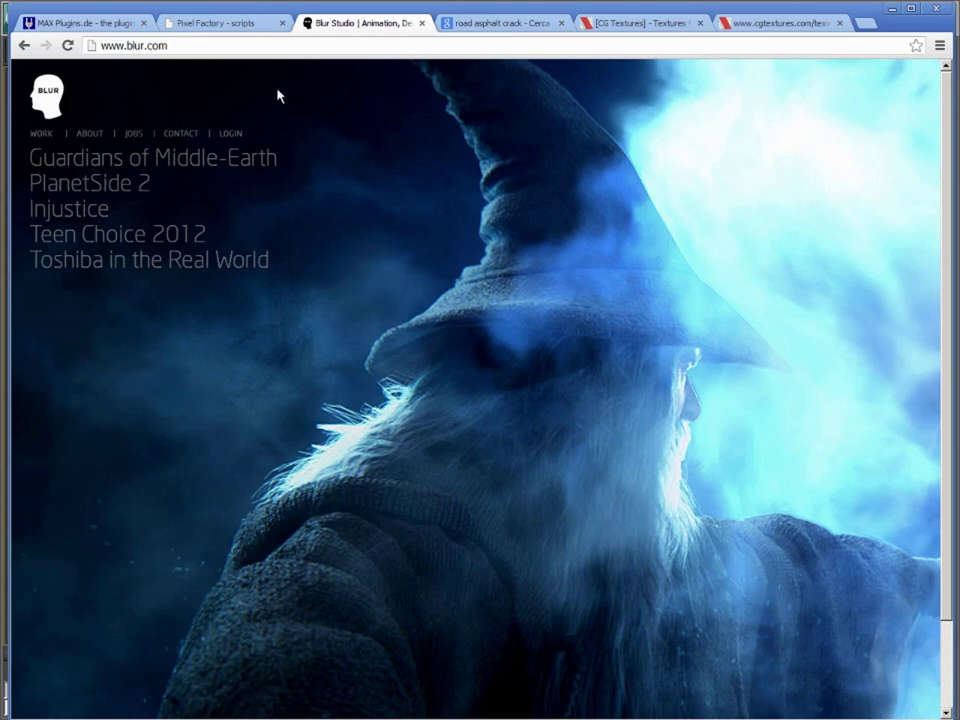
- Search MAX Plugins.de's 3ds Max 2012 database for Blur plugins, then view Pixel Factory's scripts
click(80, 24)
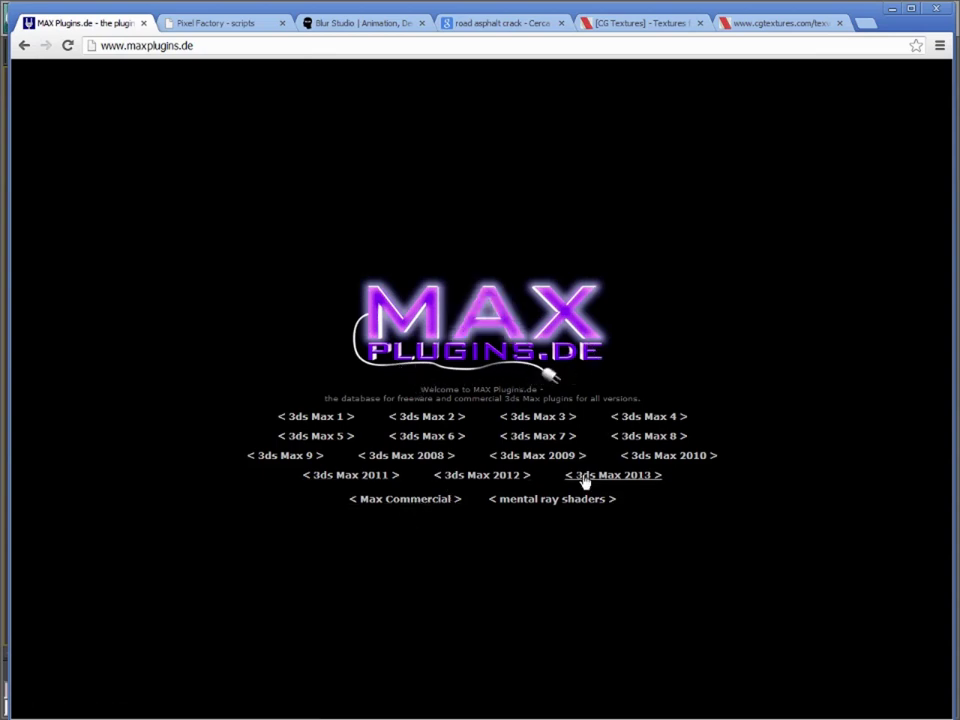
click(494, 481)
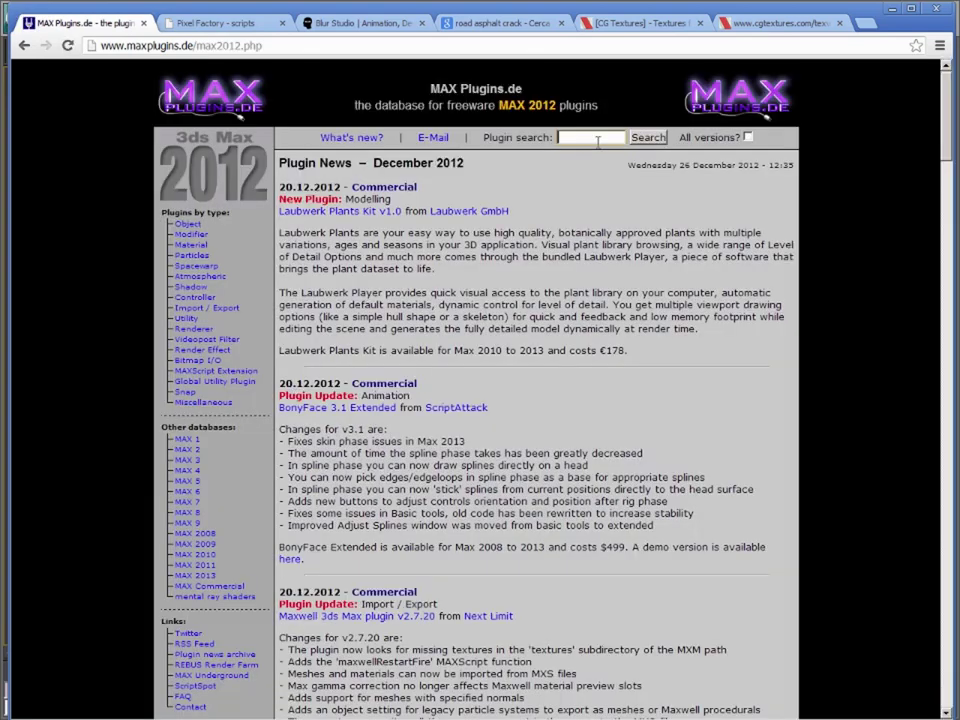
click(597, 138)
text(blur)
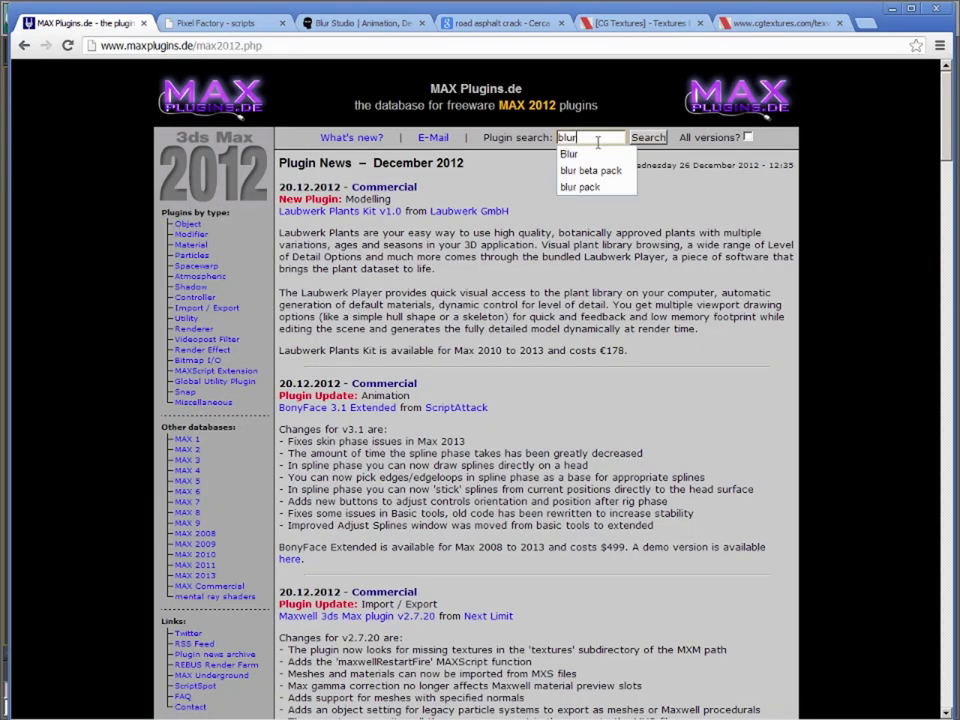
click(568, 154)
click(647, 138)
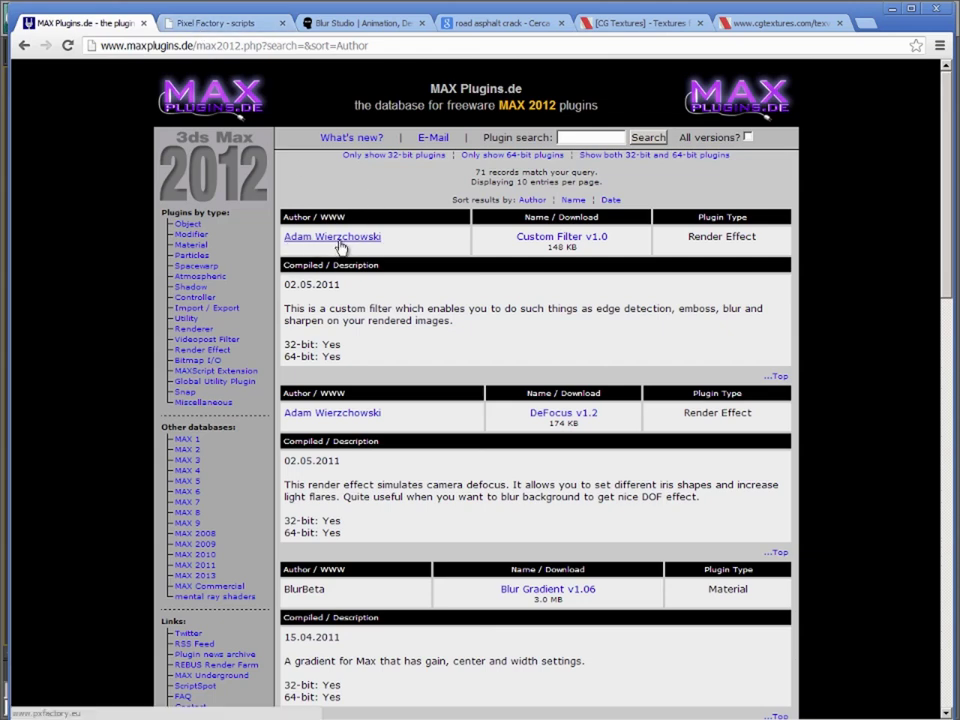
click(252, 22)
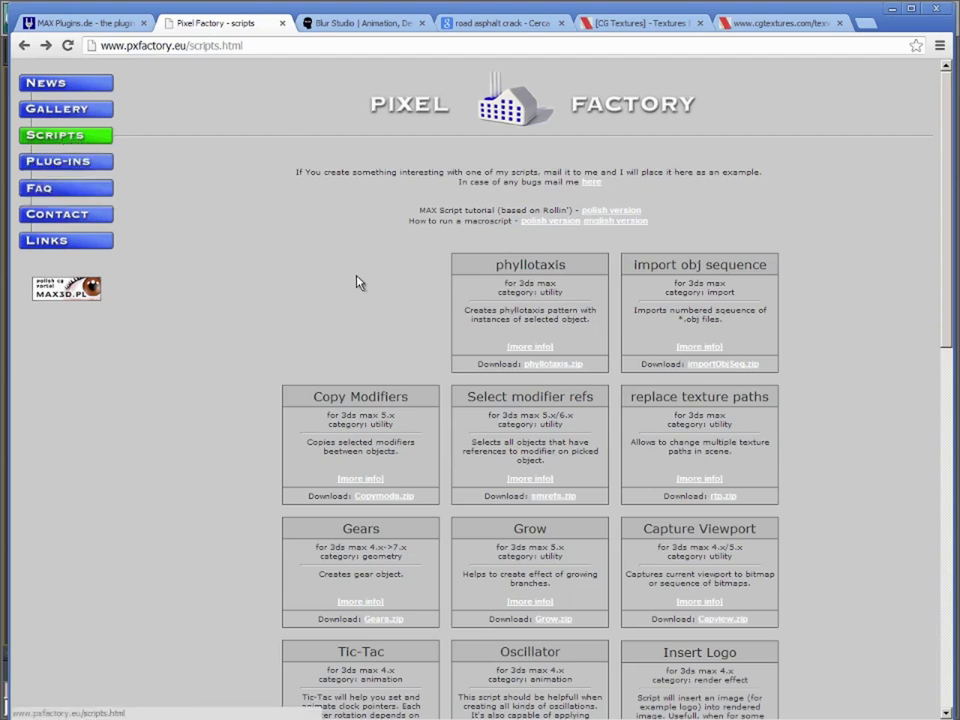
- Scroll Pixel Factory's scripts to open the Flat Colors page, then minimize the browser
scroll(235, 285, down, 2)
scroll(236, 280, down, 1)
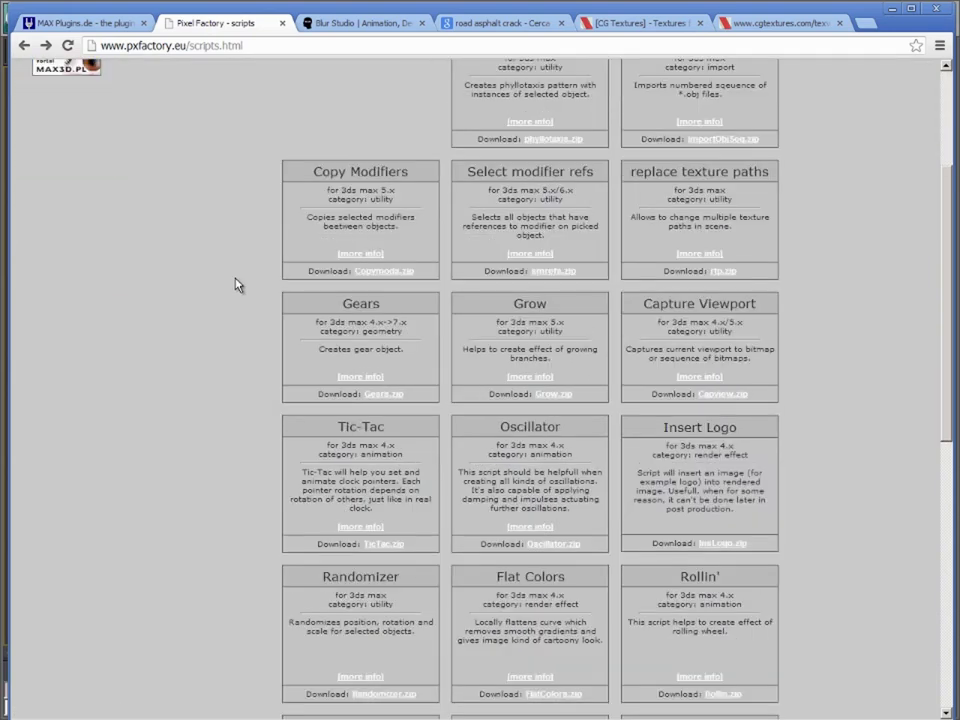
scroll(238, 276, down, 1)
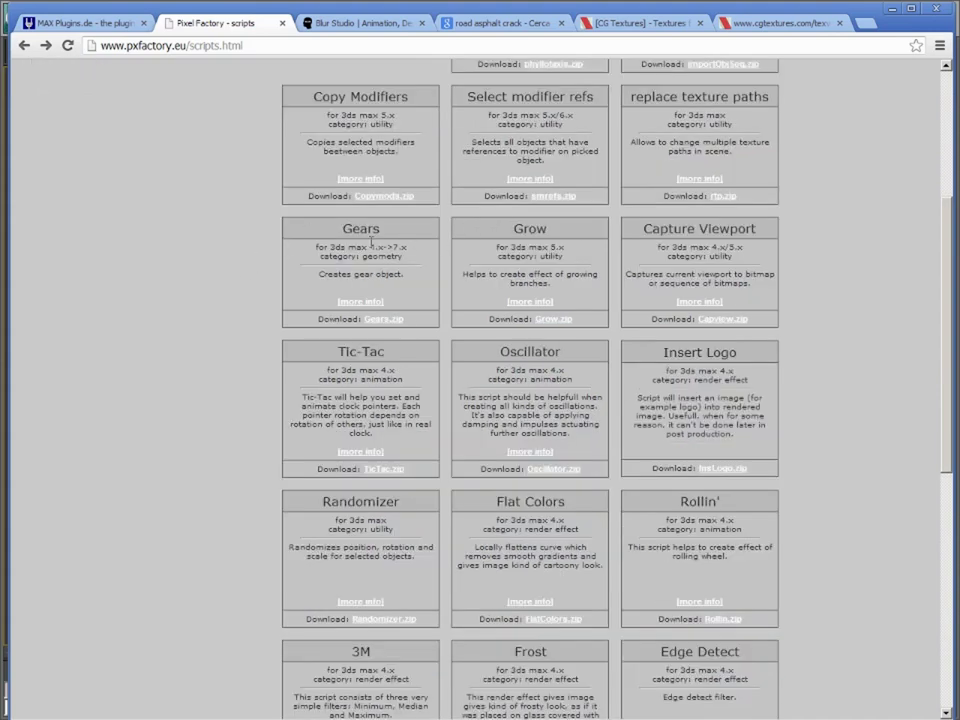
scroll(194, 286, down, 2)
scroll(193, 285, down, 1)
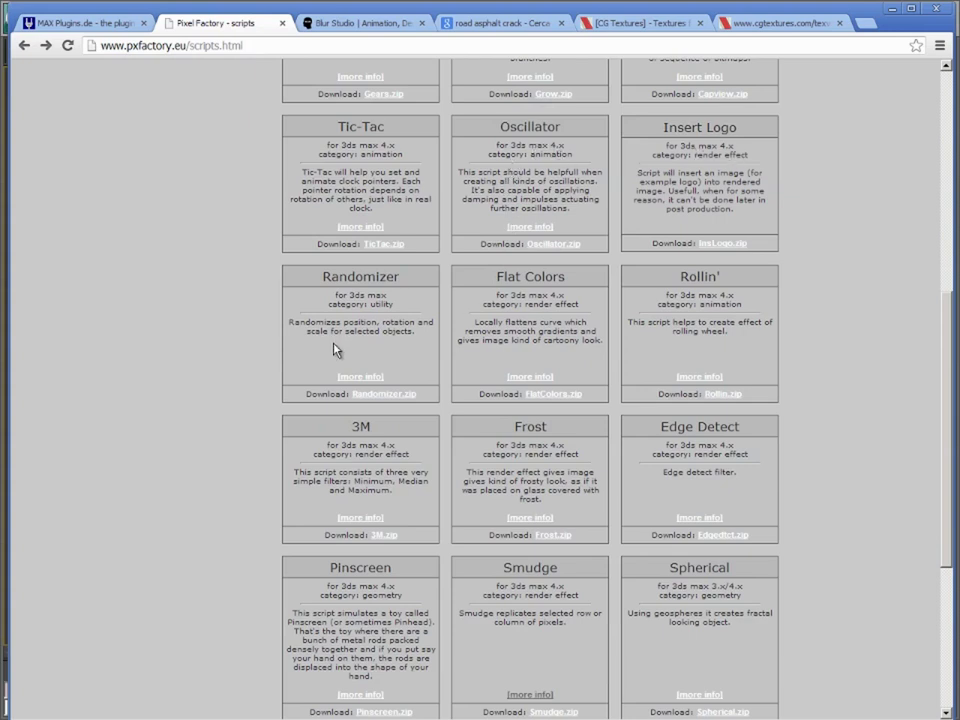
click(545, 380)
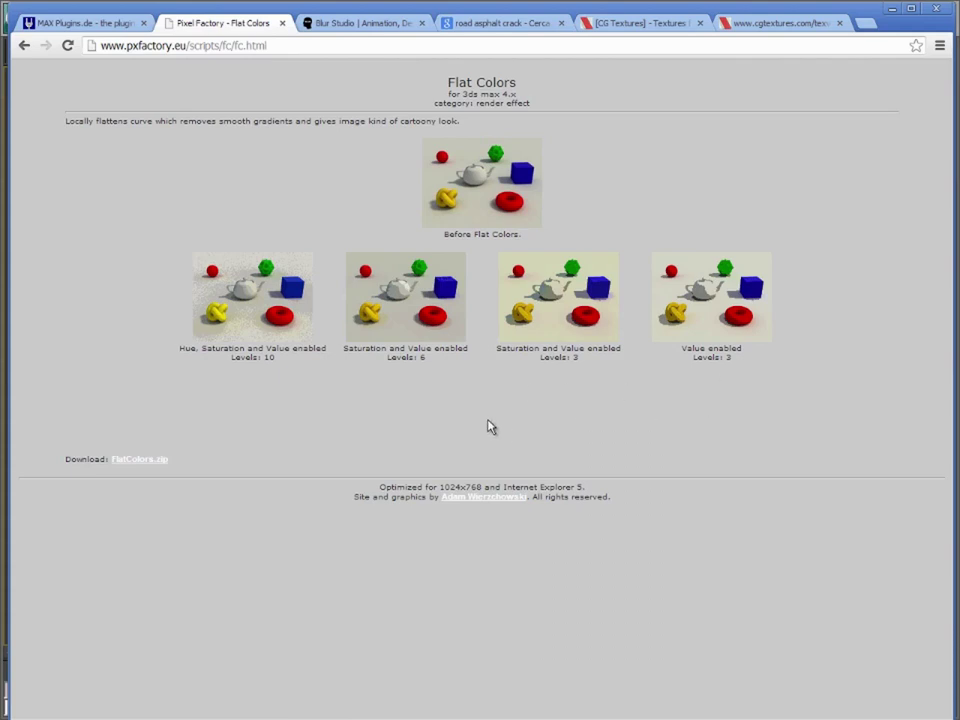
click(893, 10)
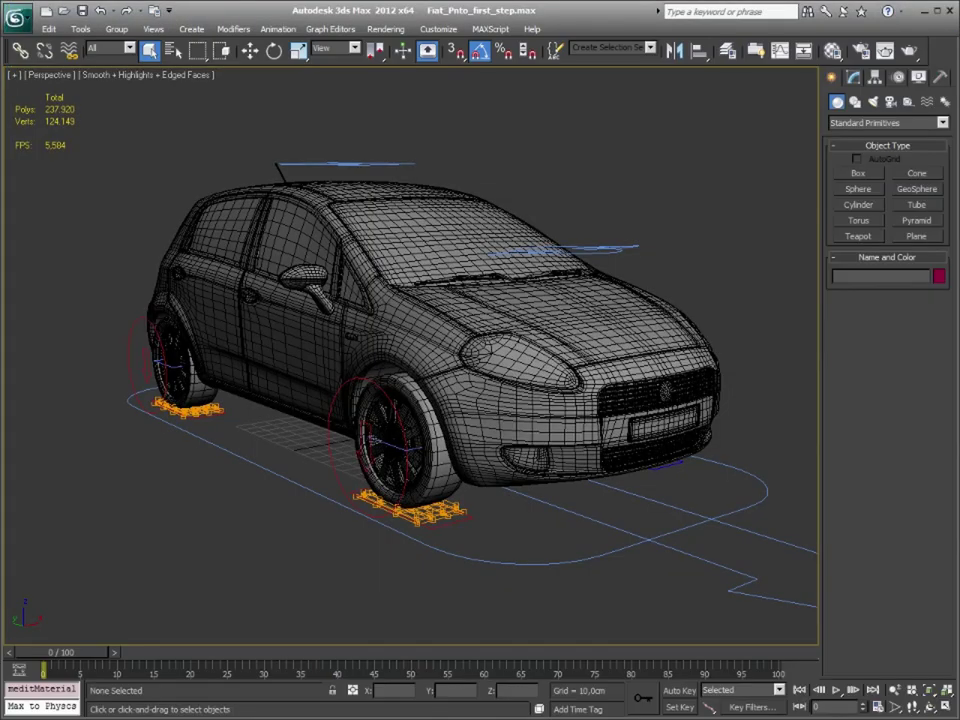
- Open the BlurBeta_Pack folder in stdplugs and scroll through its plugin files
key(alt+Tab)
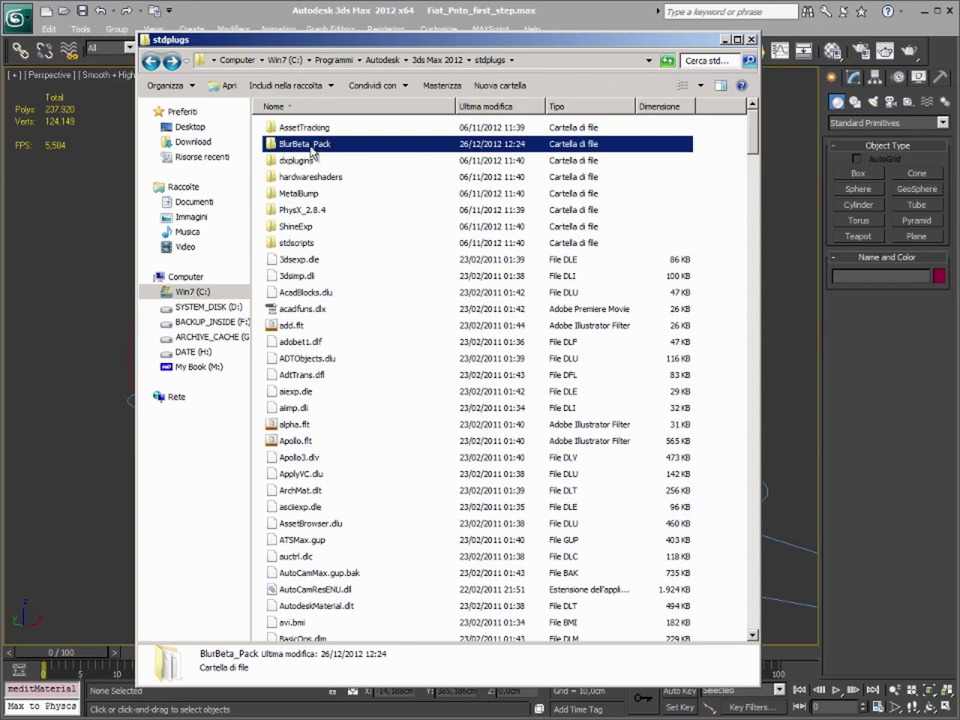
double_click(285, 146)
scroll(440, 450, down, 2)
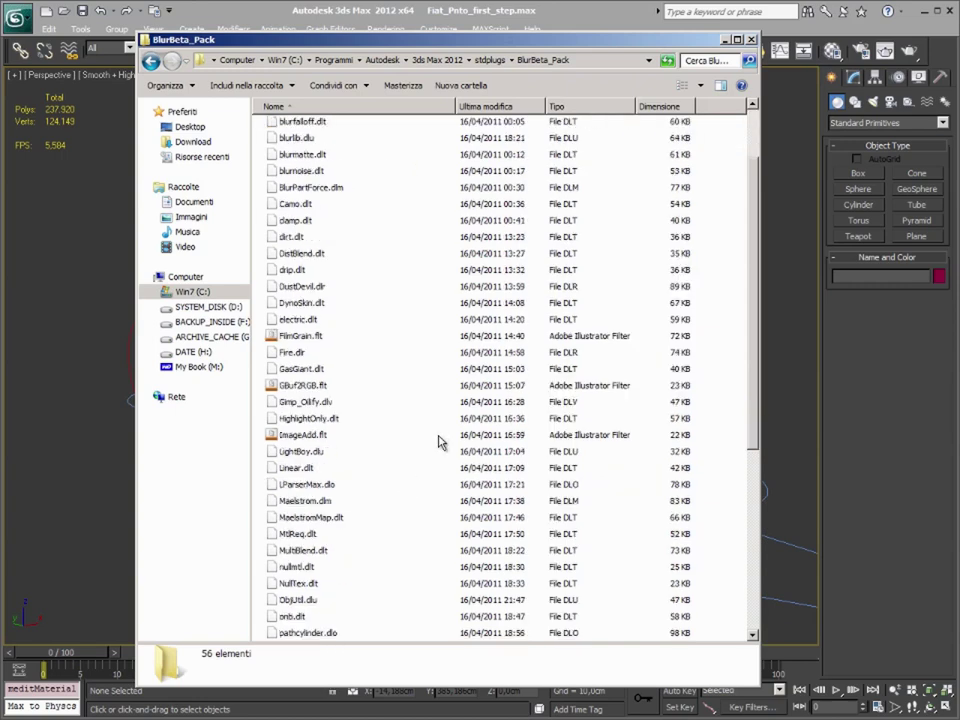
scroll(440, 450, down, 3)
scroll(440, 450, down, 3)
scroll(444, 455, up, 5)
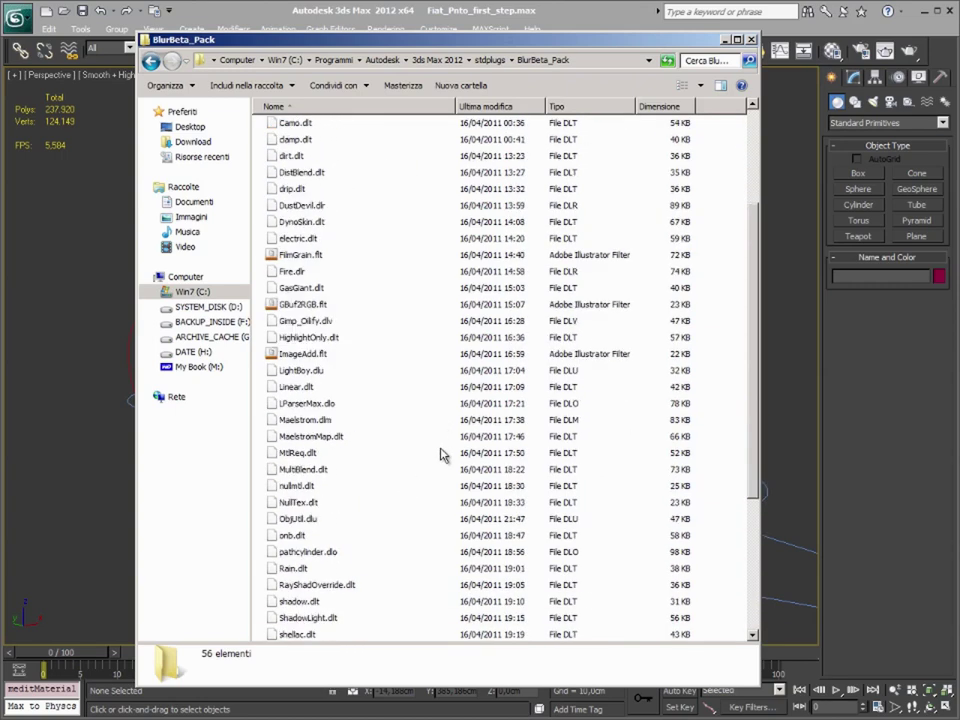
scroll(444, 455, up, 3)
scroll(444, 450, up, 1)
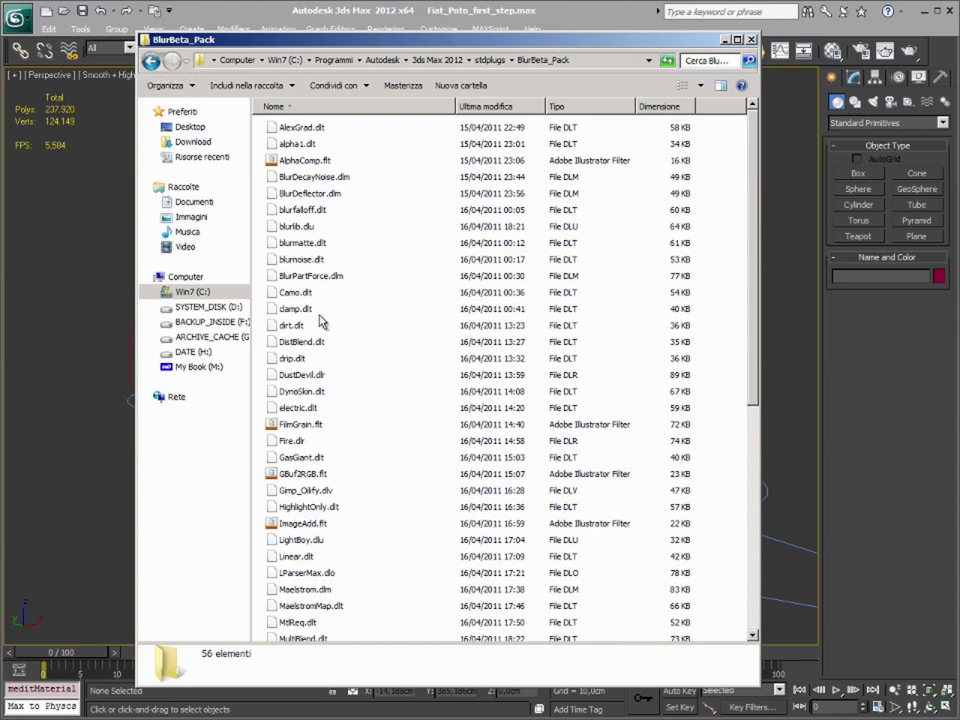
- Go back up to the stdplugs folder and look over its contents
key(BackSpace)
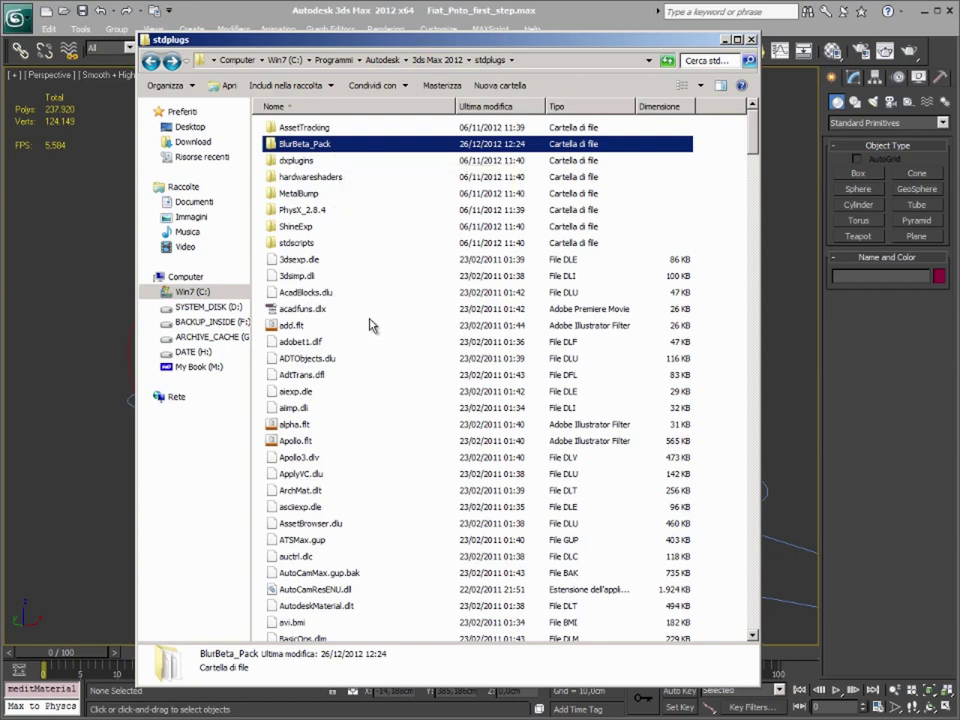
scroll(381, 380, down, 4)
scroll(381, 380, up, 1)
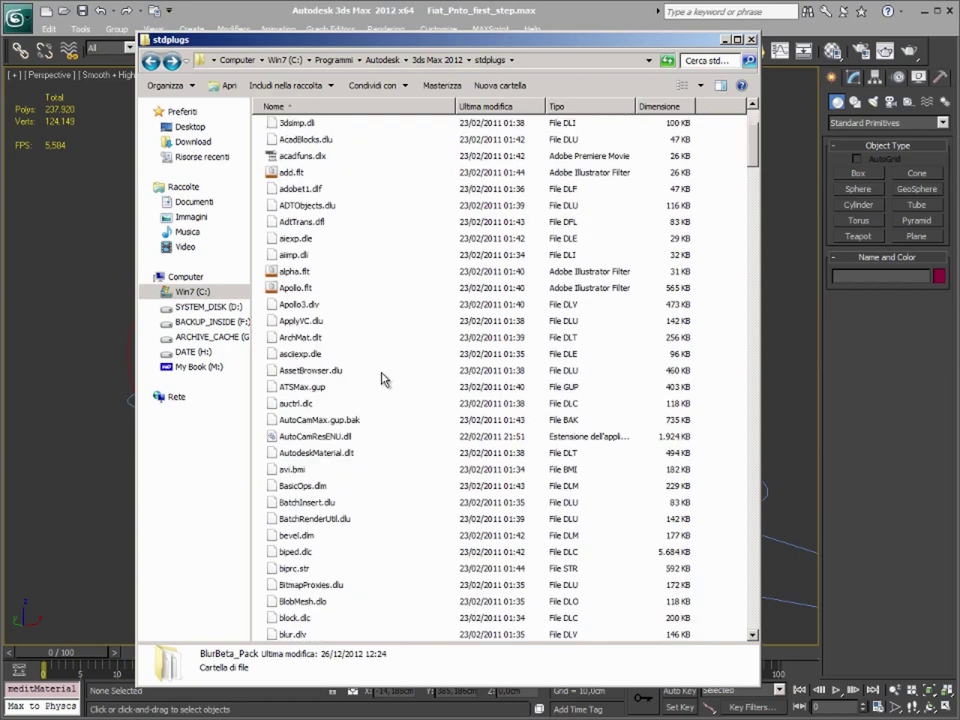
scroll(381, 380, up, 3)
scroll(381, 380, down, 1)
scroll(383, 378, up, 1)
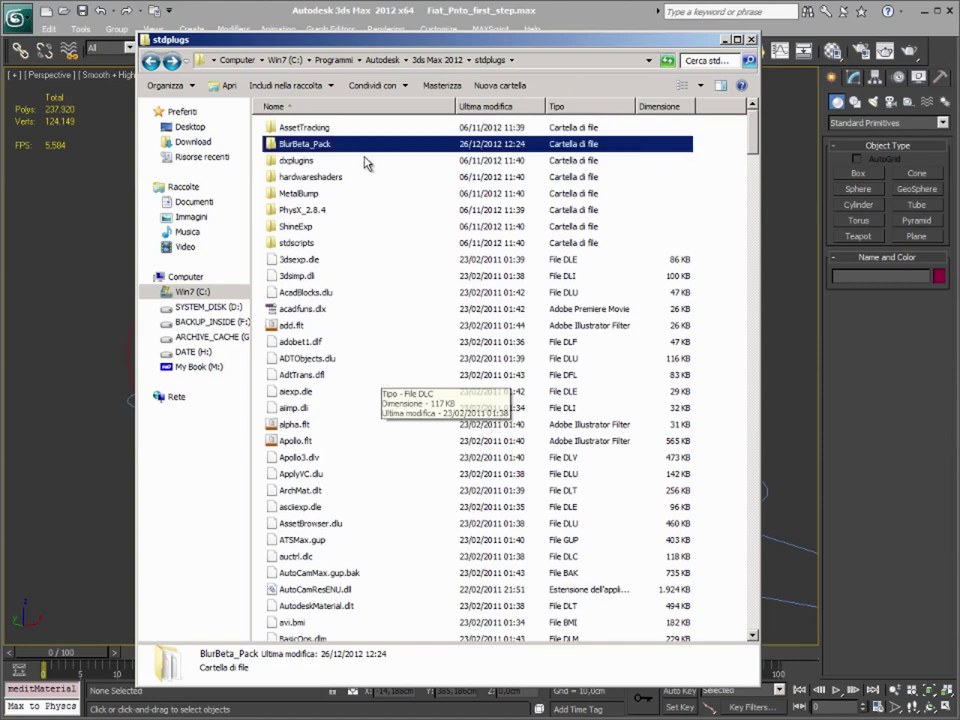
- Open the Plug-in Manager from Customize, move it higher and enlarge its list
click(726, 42)
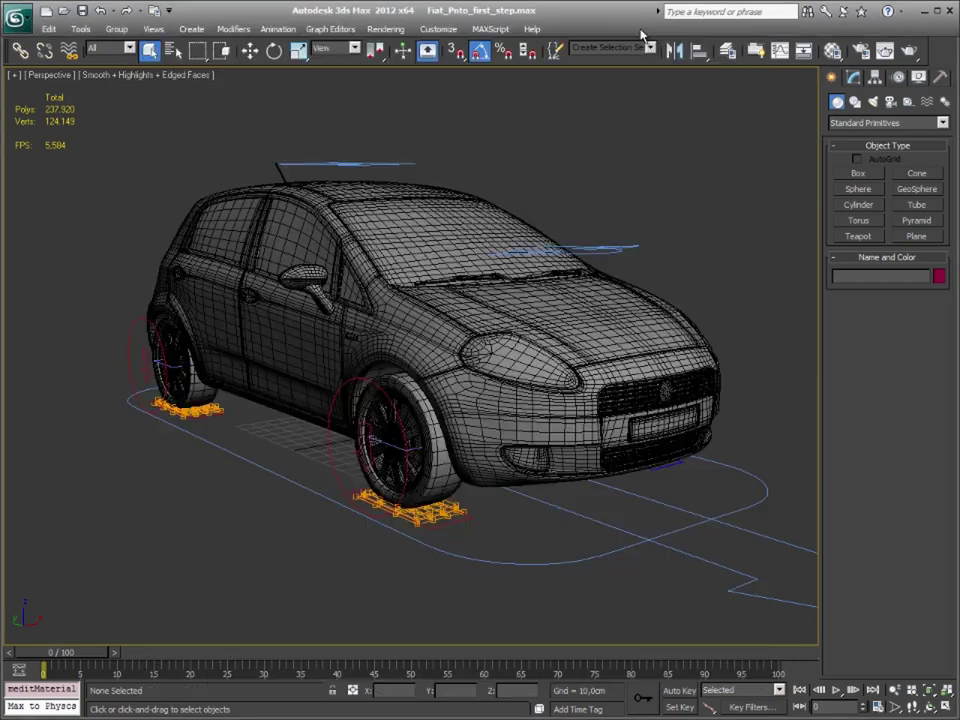
click(451, 30)
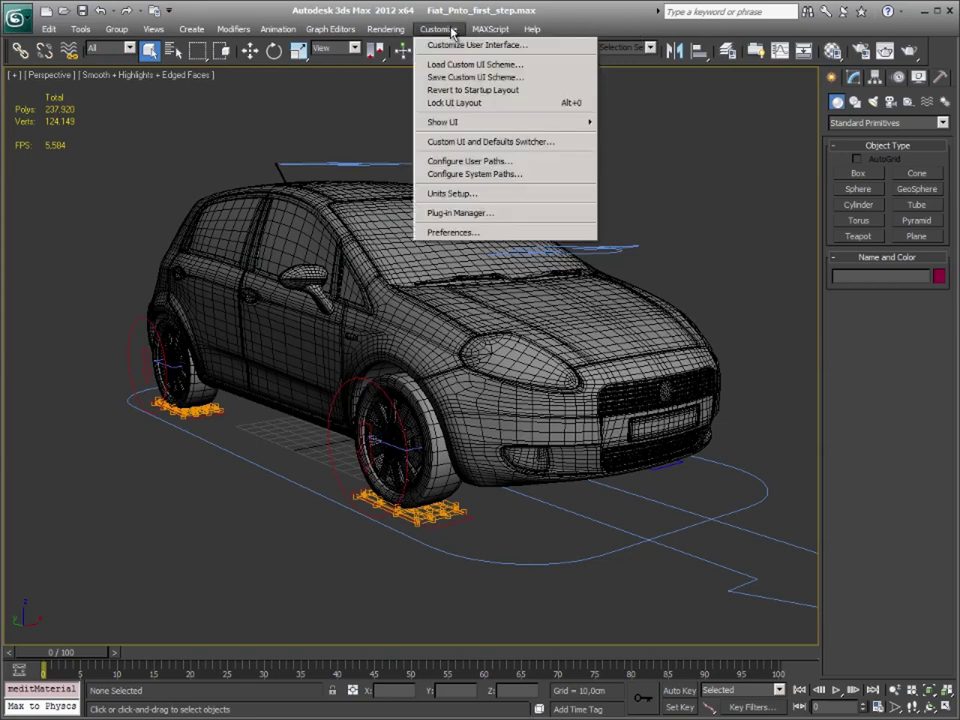
click(480, 214)
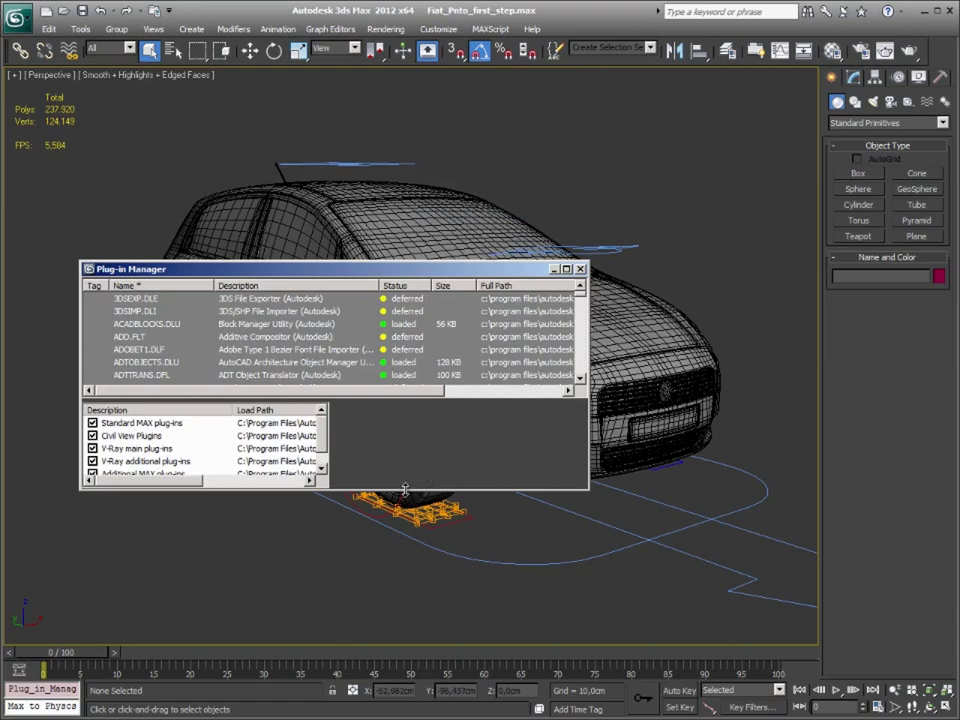
drag(402, 270, 474, 129)
drag(476, 345, 477, 600)
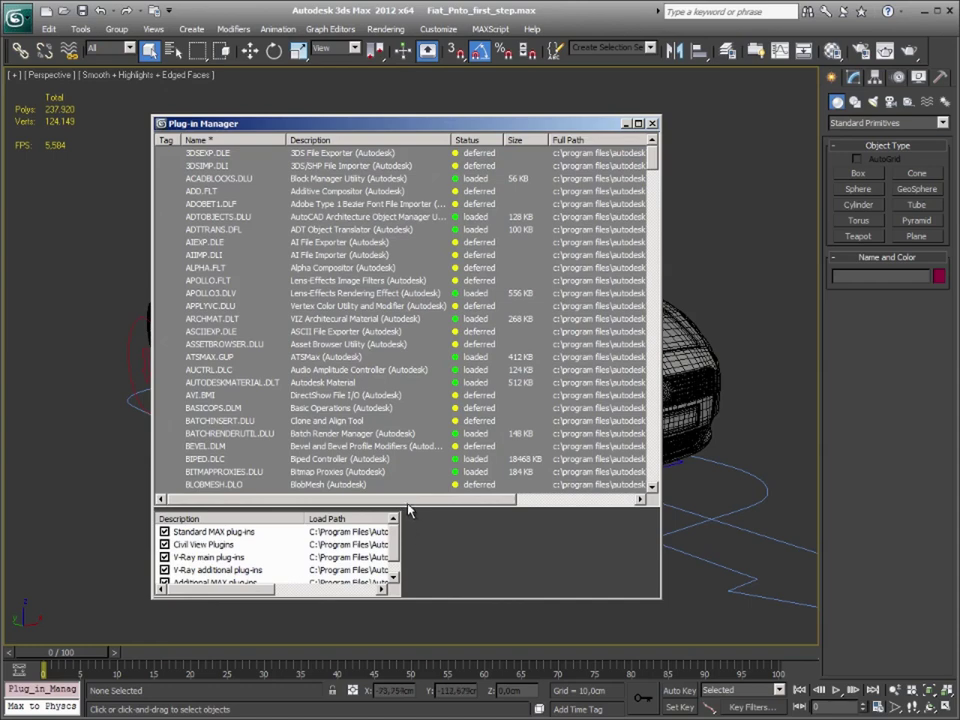
- Untick the Standard MAX, Civil View, V-Ray main, V-Ray additional and Additional MAX plug-in folders
click(164, 532)
click(164, 546)
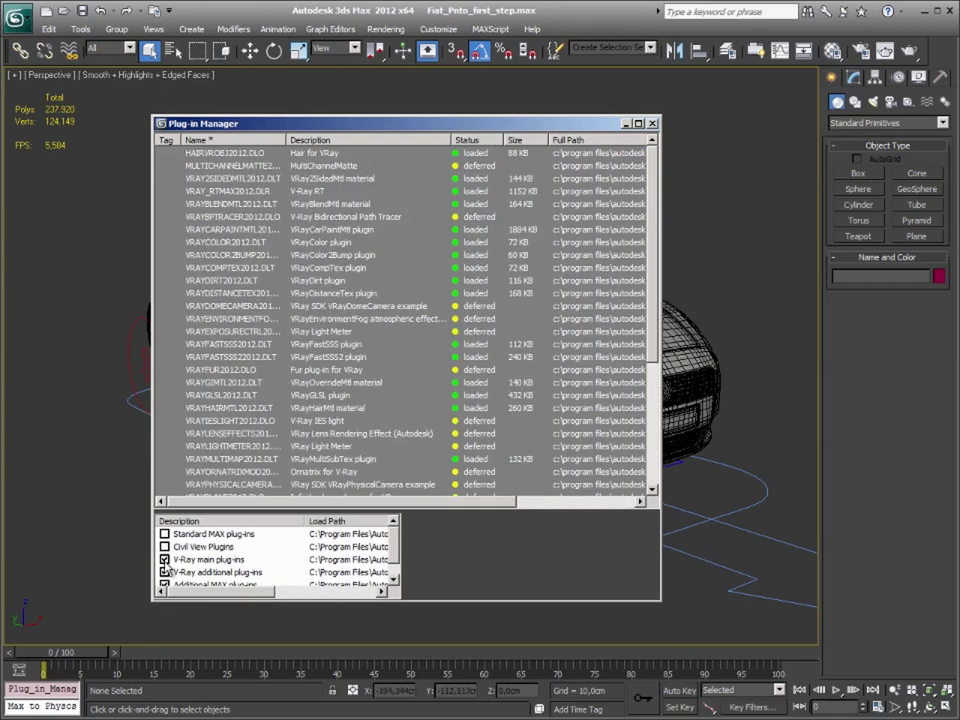
click(164, 559)
click(164, 572)
scroll(170, 570, down, 1)
click(164, 572)
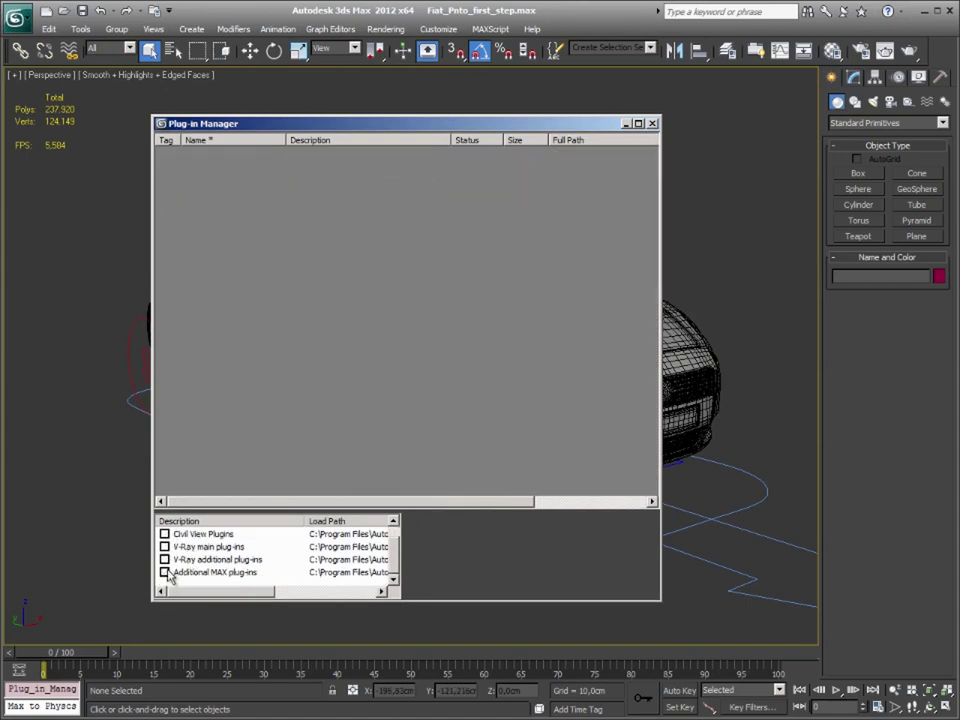
- Load blurlib.dlu from BlurBeta_Pack as a new plug-in and widen the Description column
right_click(338, 315)
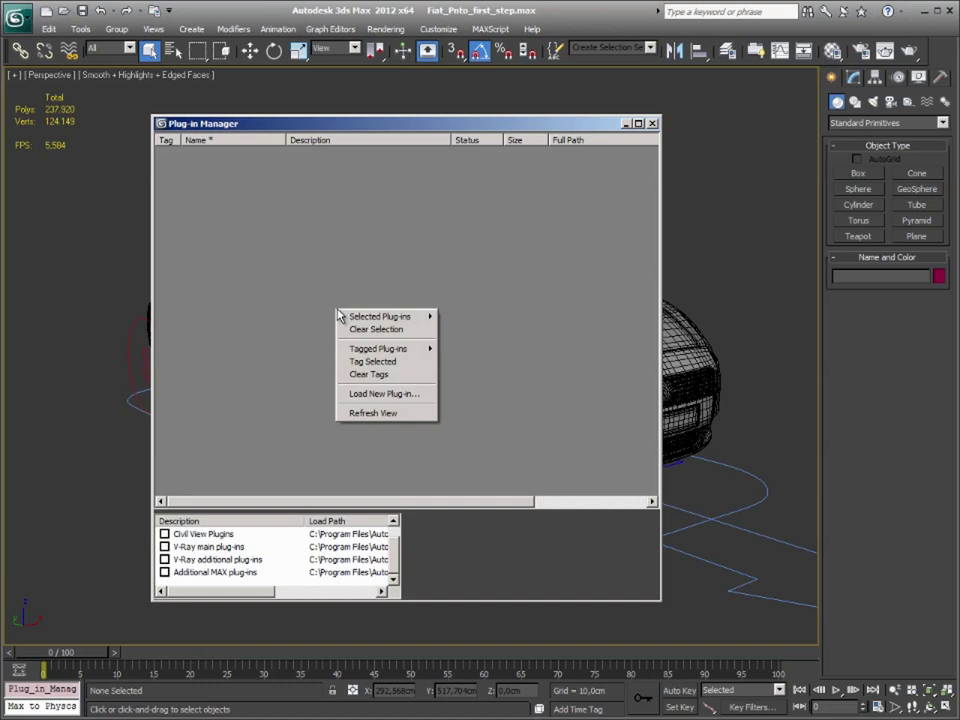
click(392, 395)
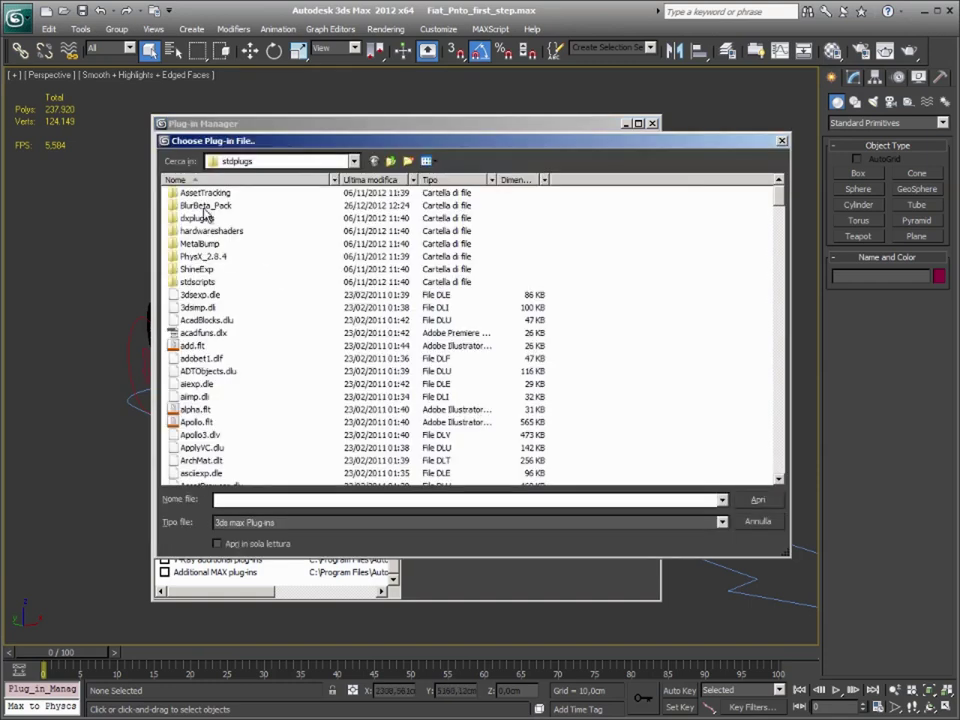
mouse_move(205, 205)
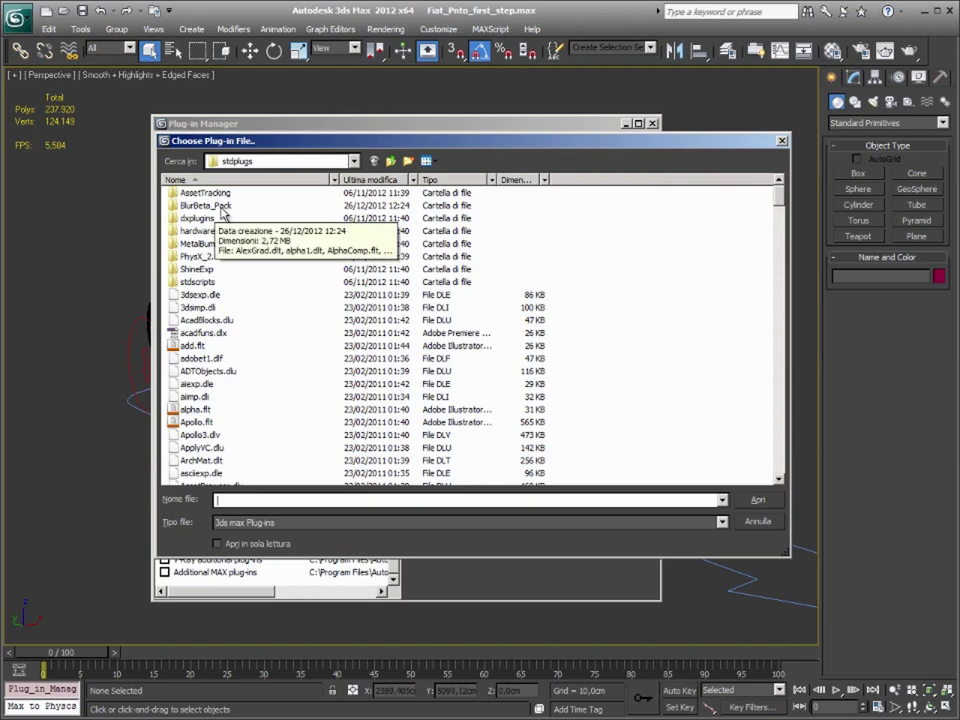
double_click(221, 206)
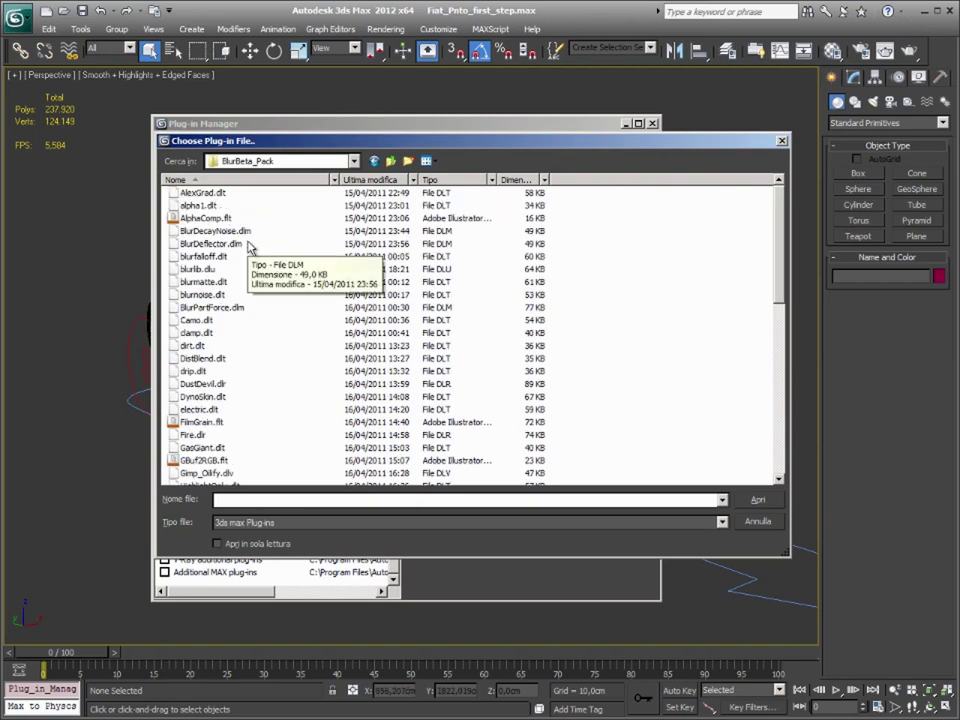
click(195, 270)
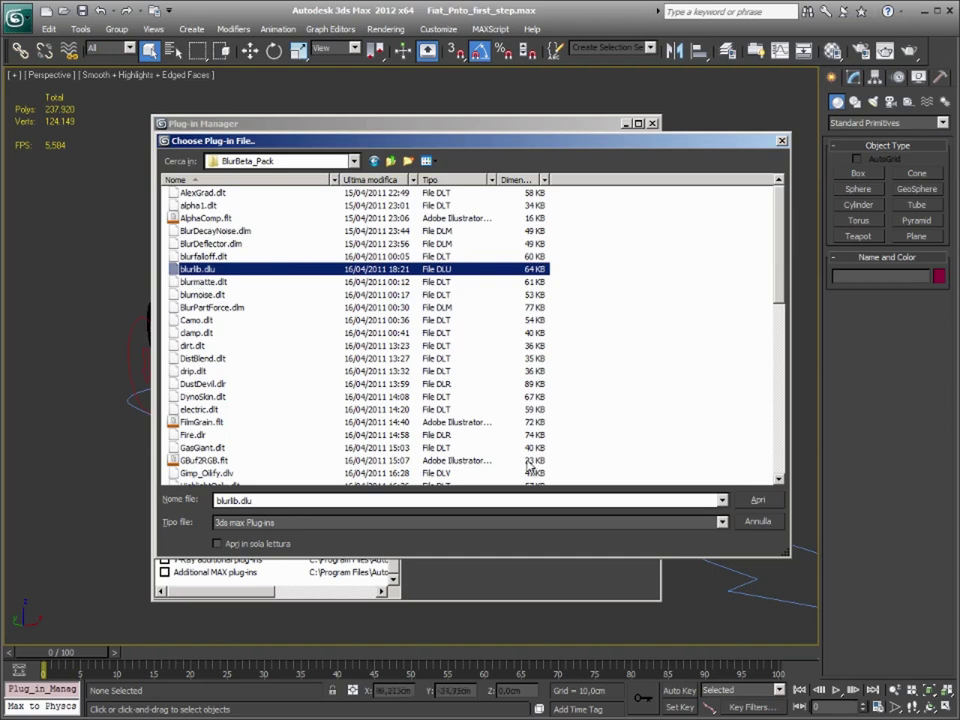
click(766, 501)
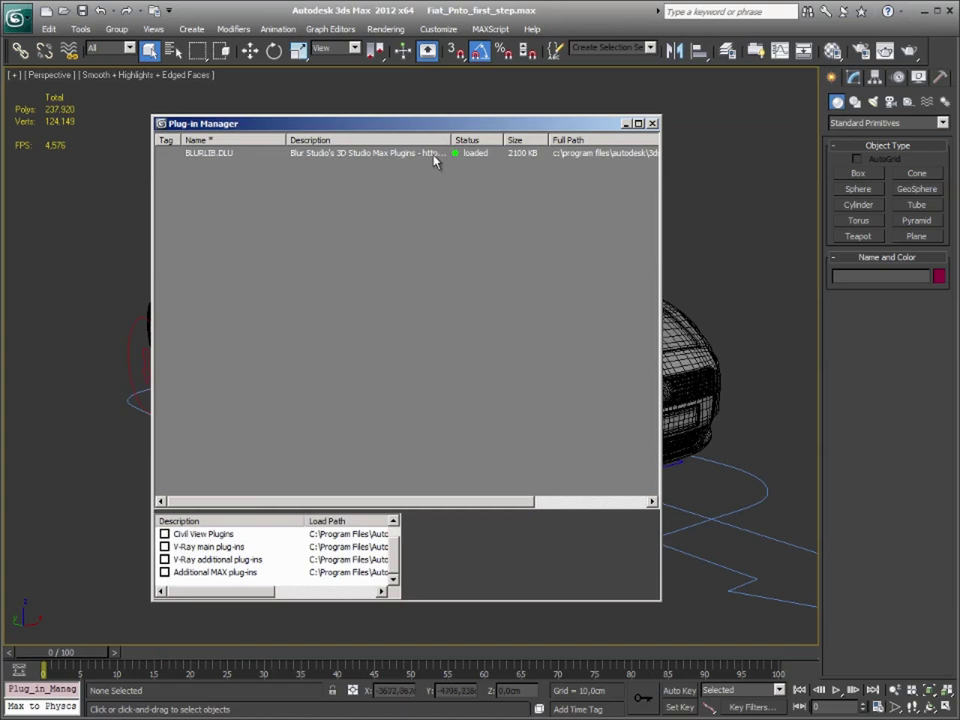
mouse_move(451, 140)
mouse_down()
mouse_move(568, 140)
mouse_move(432, 140)
mouse_up()
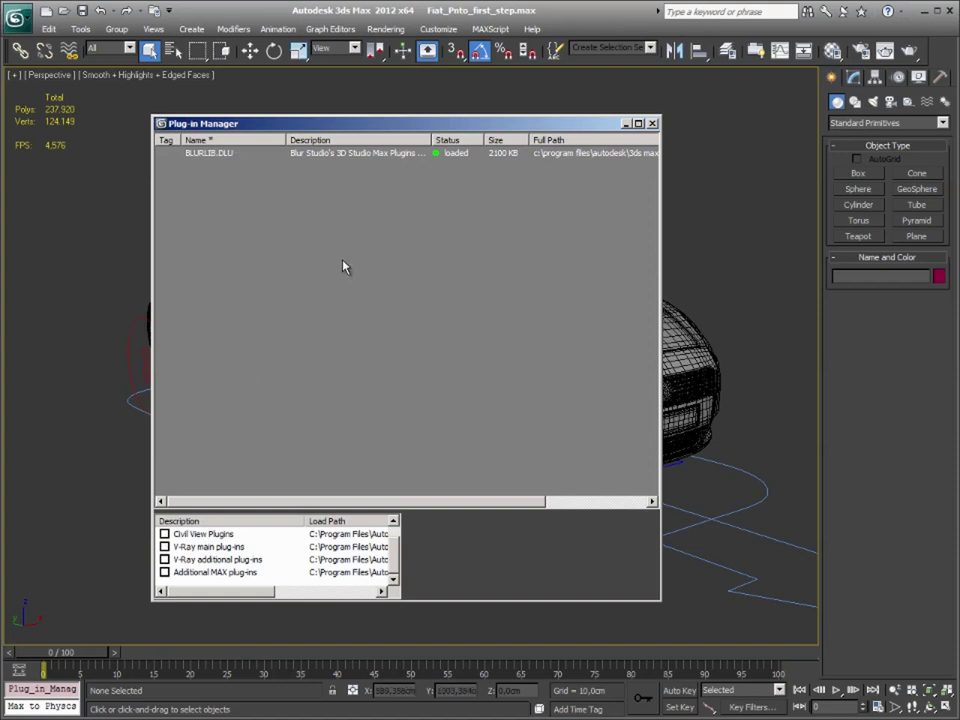
- Load blurnoise.dlt from the BlurBeta_Pack folder as a new plug-in
right_click(274, 274)
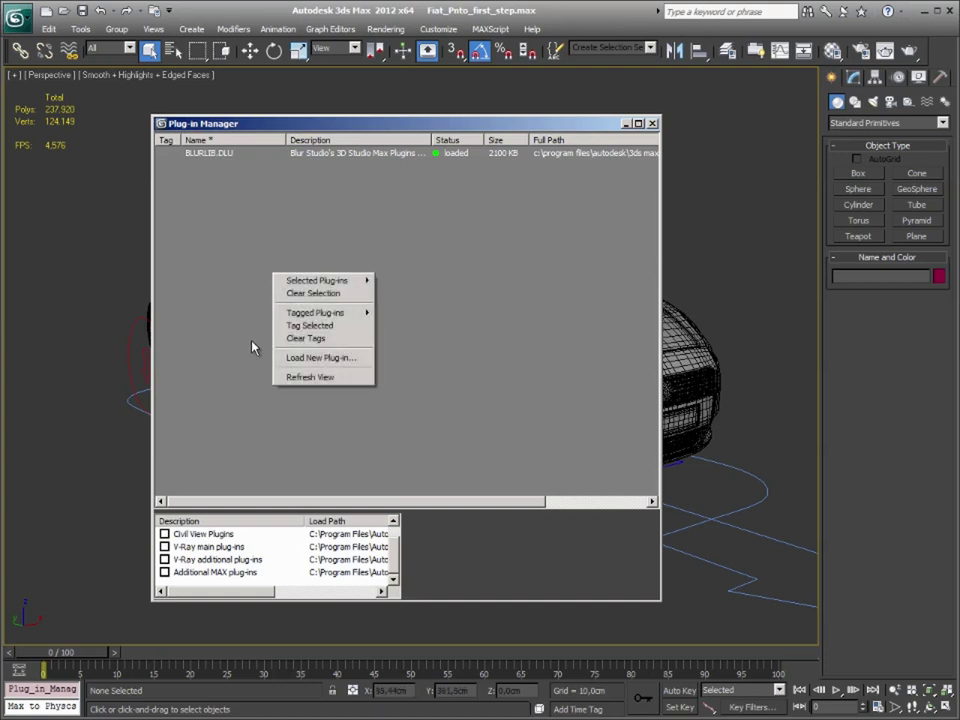
click(333, 360)
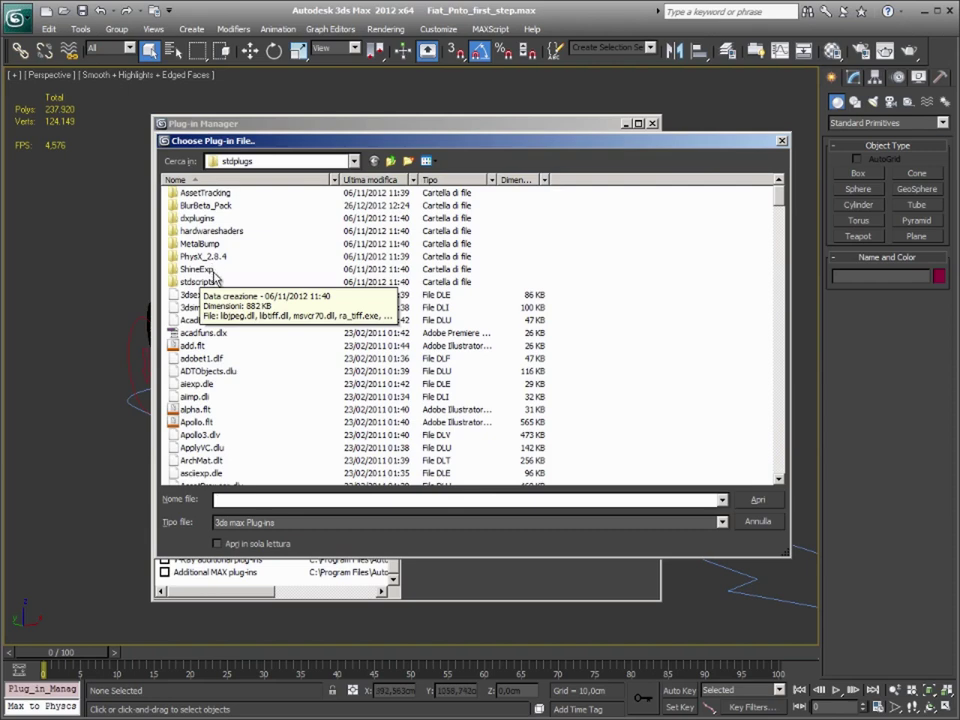
double_click(205, 205)
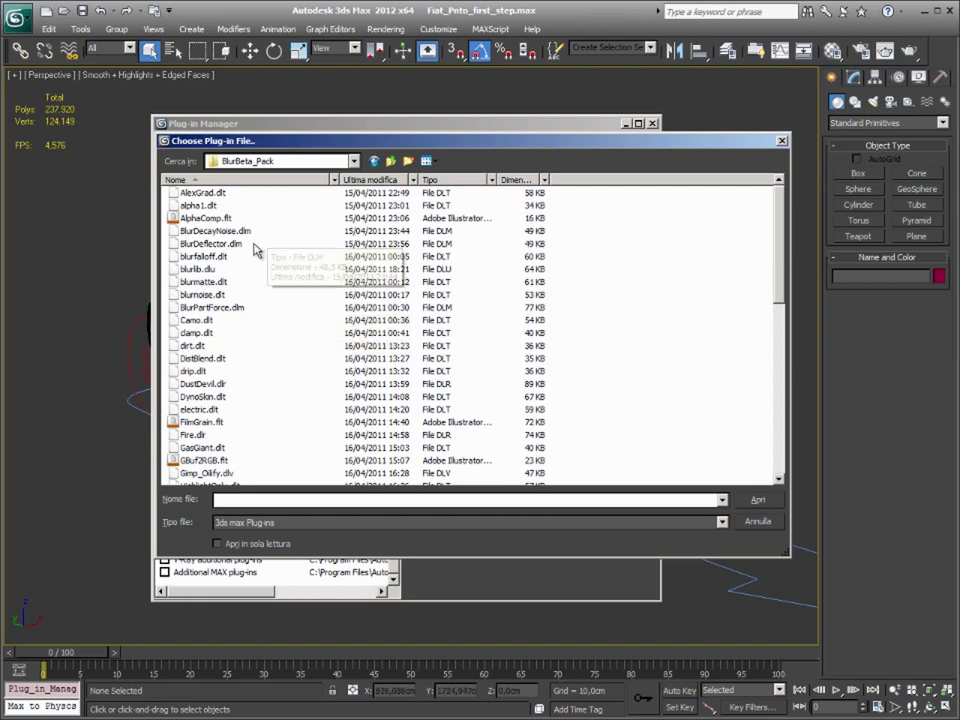
click(210, 295)
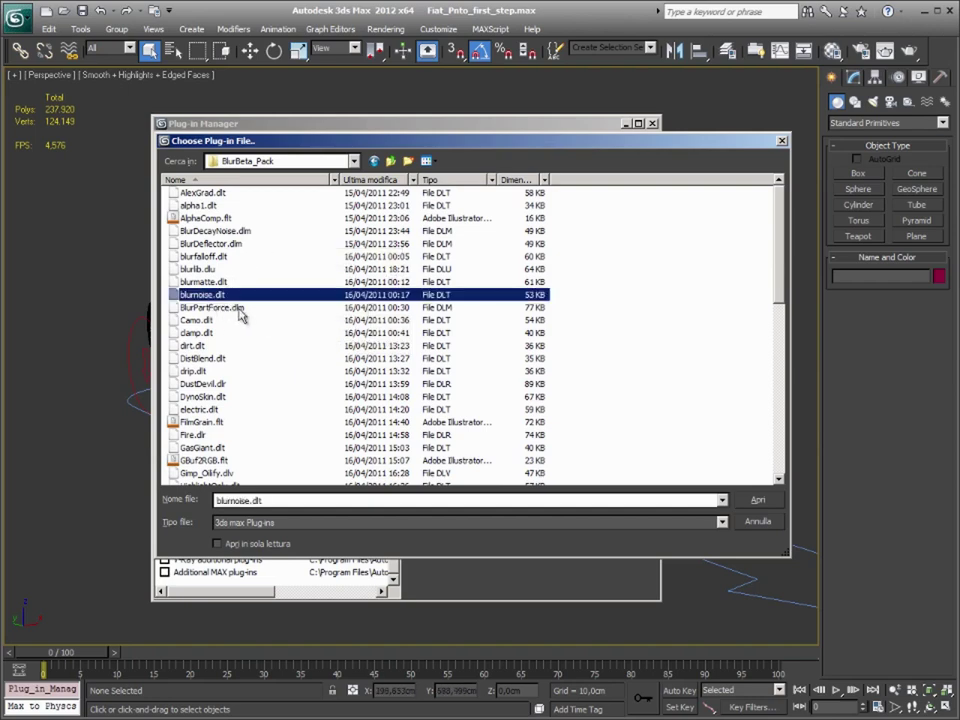
click(760, 498)
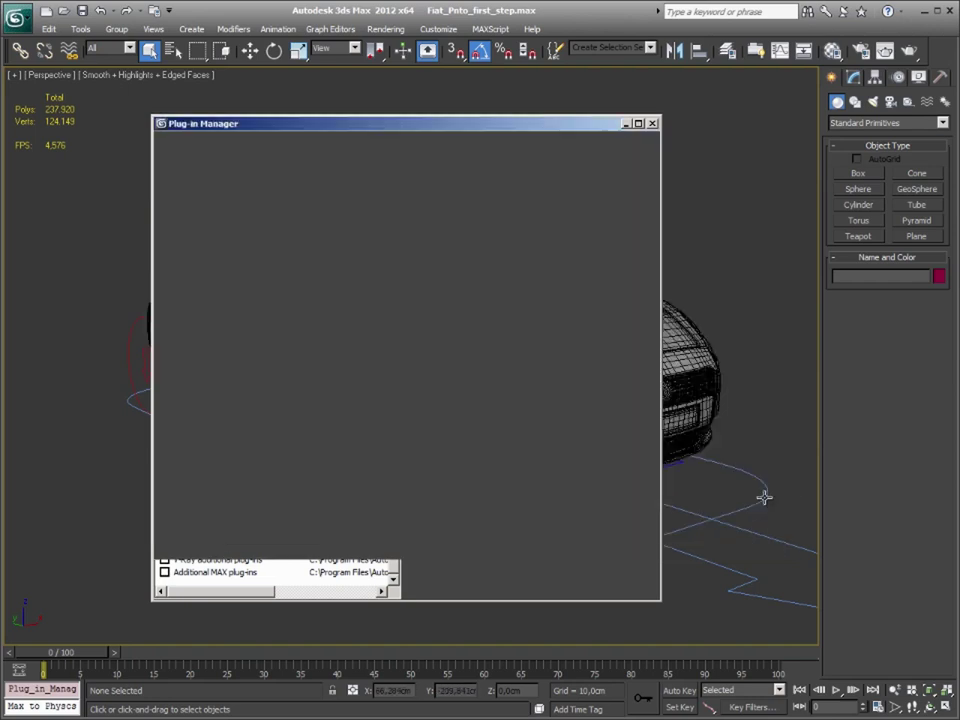
- Load electric.dlt from the BlurBeta_Pack folder as a new plug-in
right_click(295, 206)
mouse_move(336, 243)
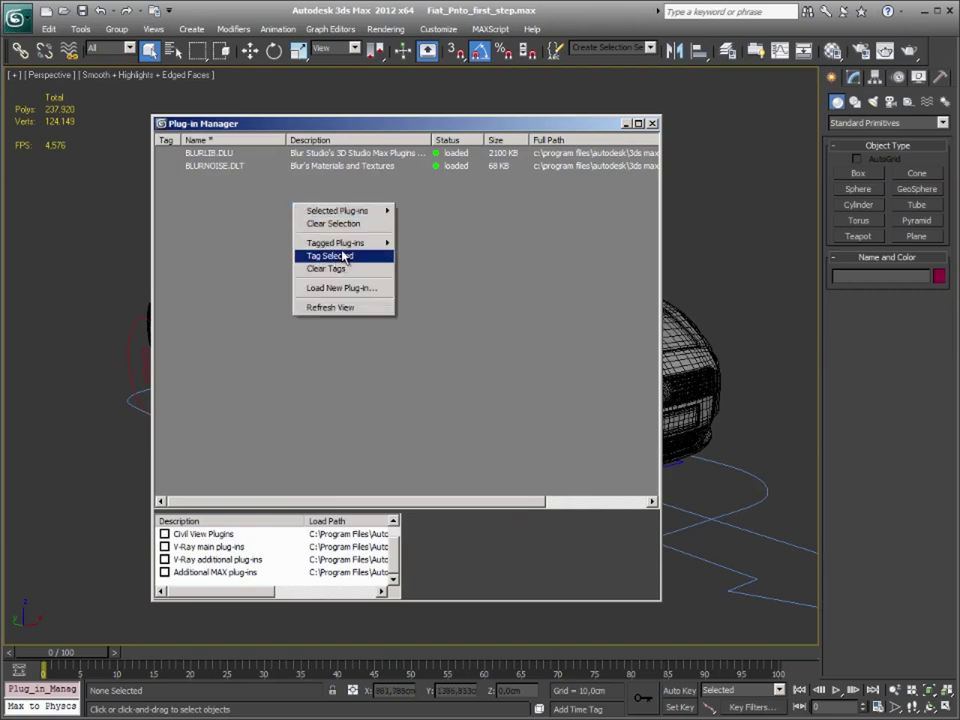
click(341, 287)
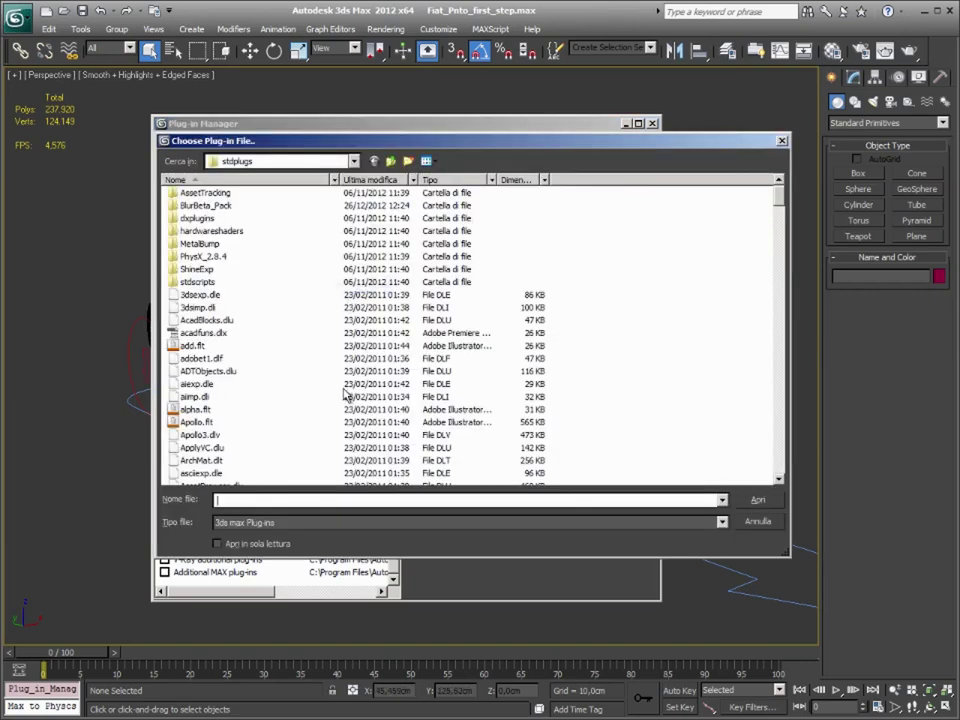
click(195, 397)
double_click(205, 205)
key(e)
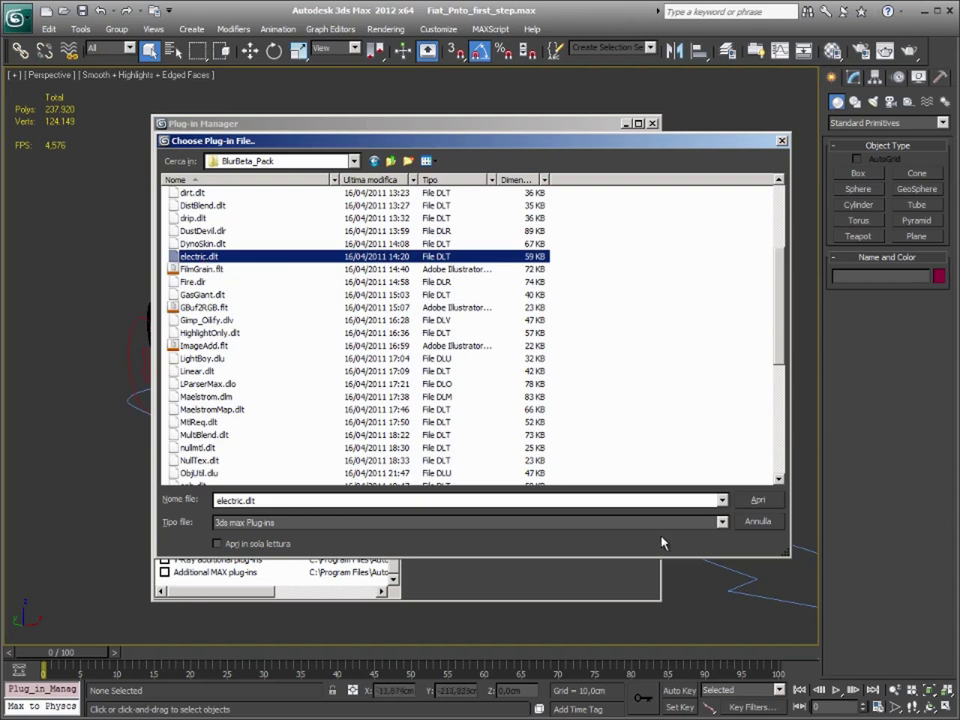
click(768, 505)
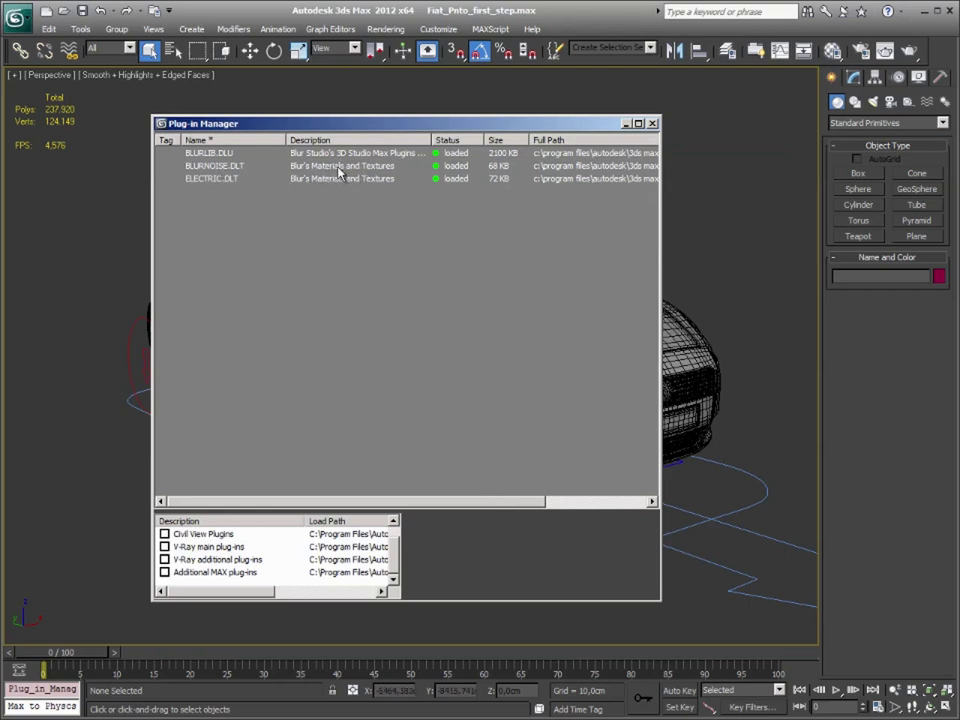
- Check the BLURNOISE.DLT and ELECTRIC.DLT entries, then open the Material Editor with M
click(377, 166)
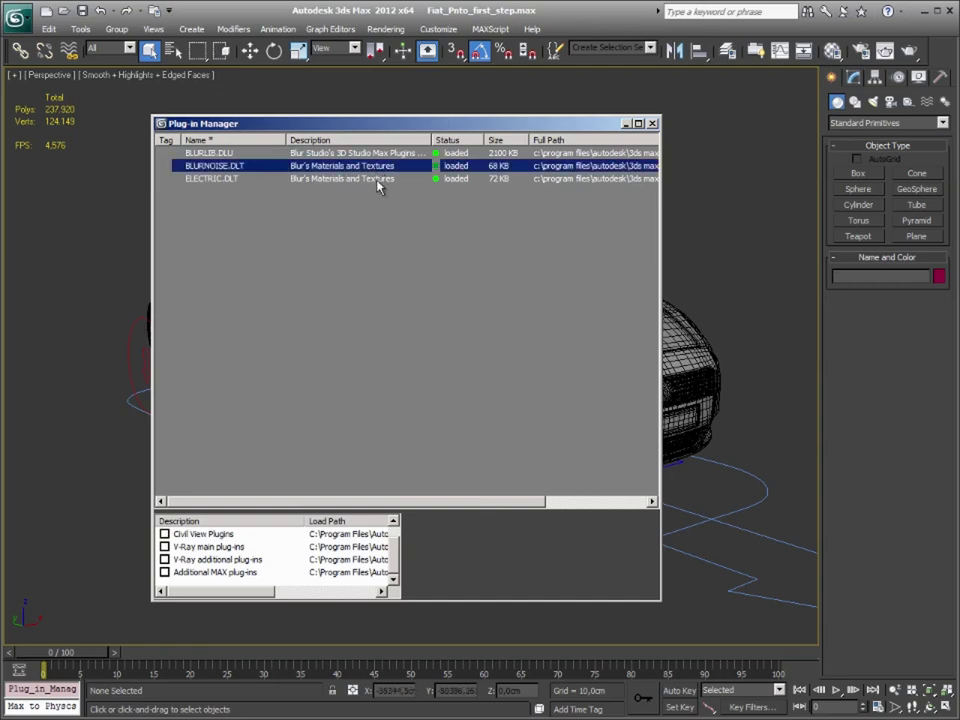
click(379, 178)
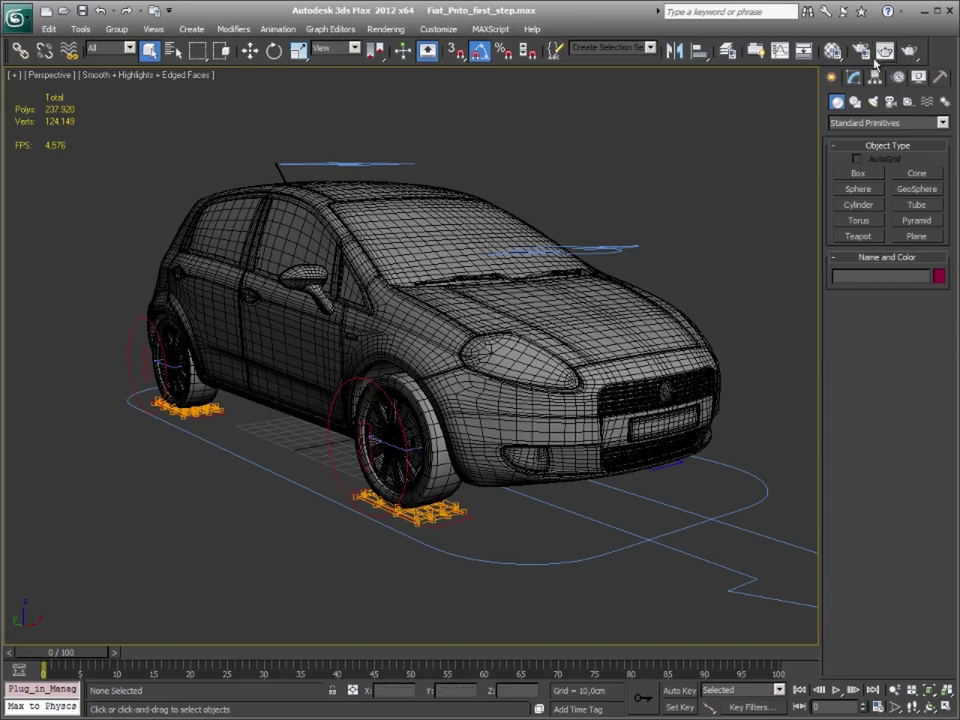
key(m)
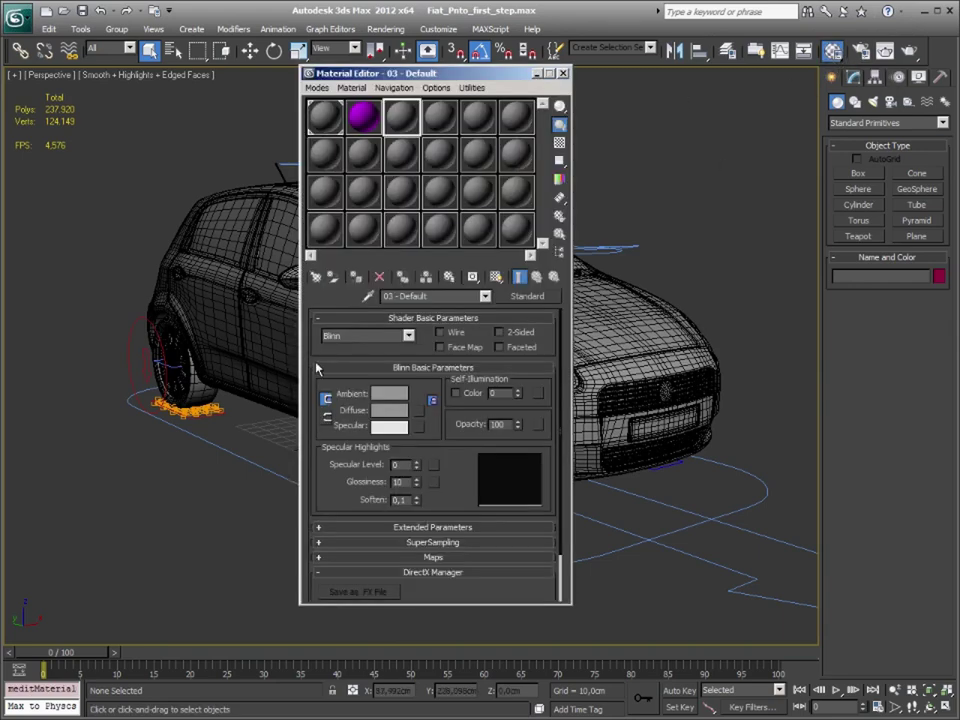
- Assign a BlurNoise map to the third material's Diffuse Color
click(418, 410)
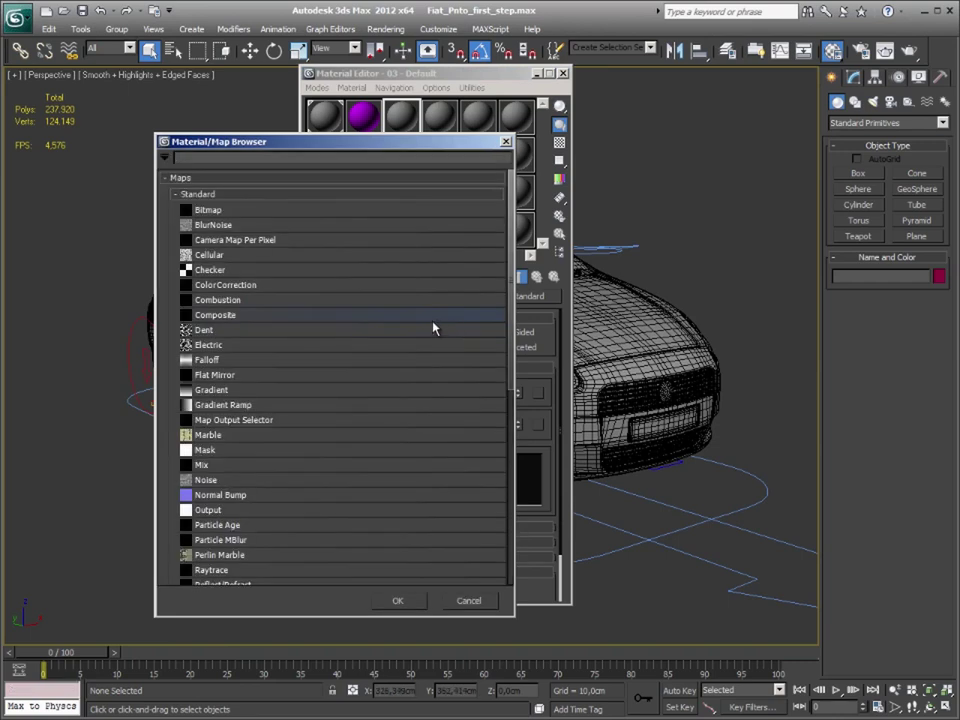
click(211, 347)
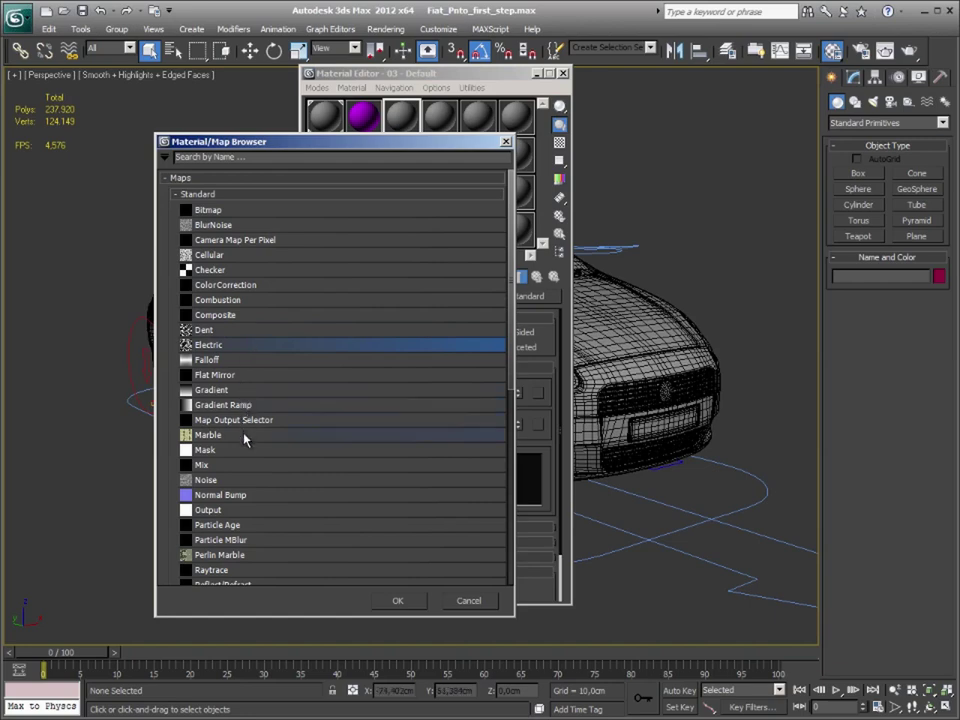
click(227, 228)
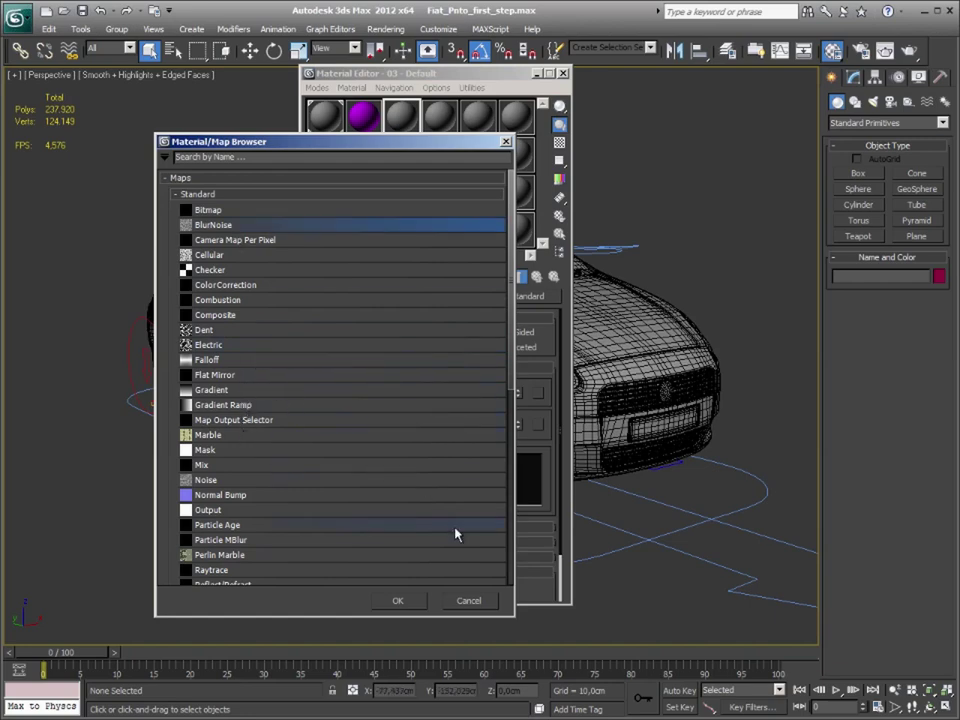
click(397, 600)
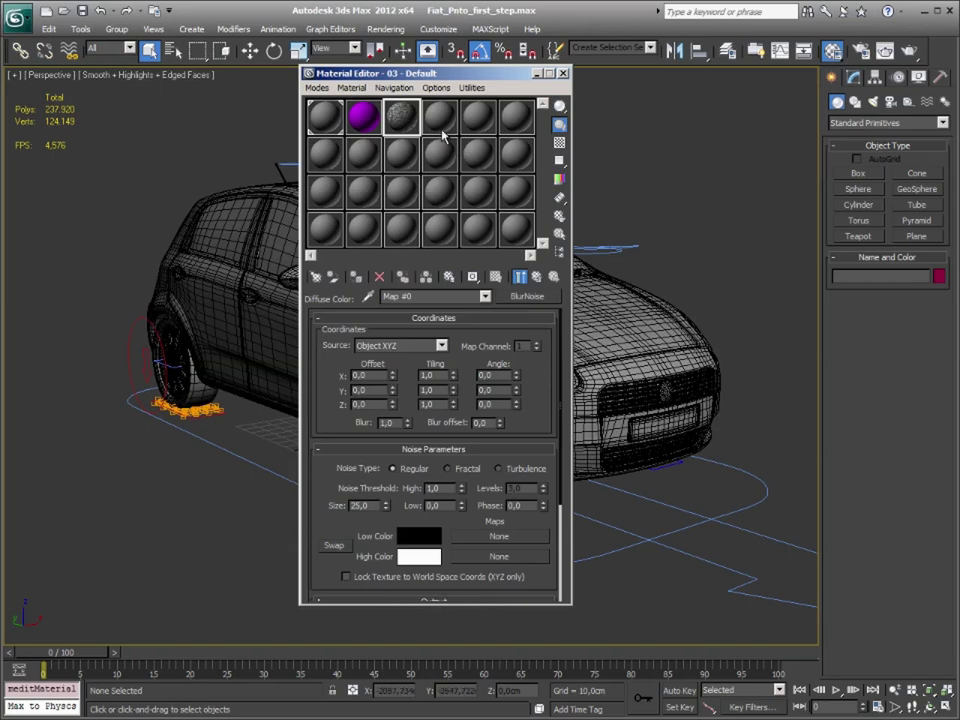
- Copy the BlurNoise map from slot 3 onto sample slot 4 as a copy
click(443, 135)
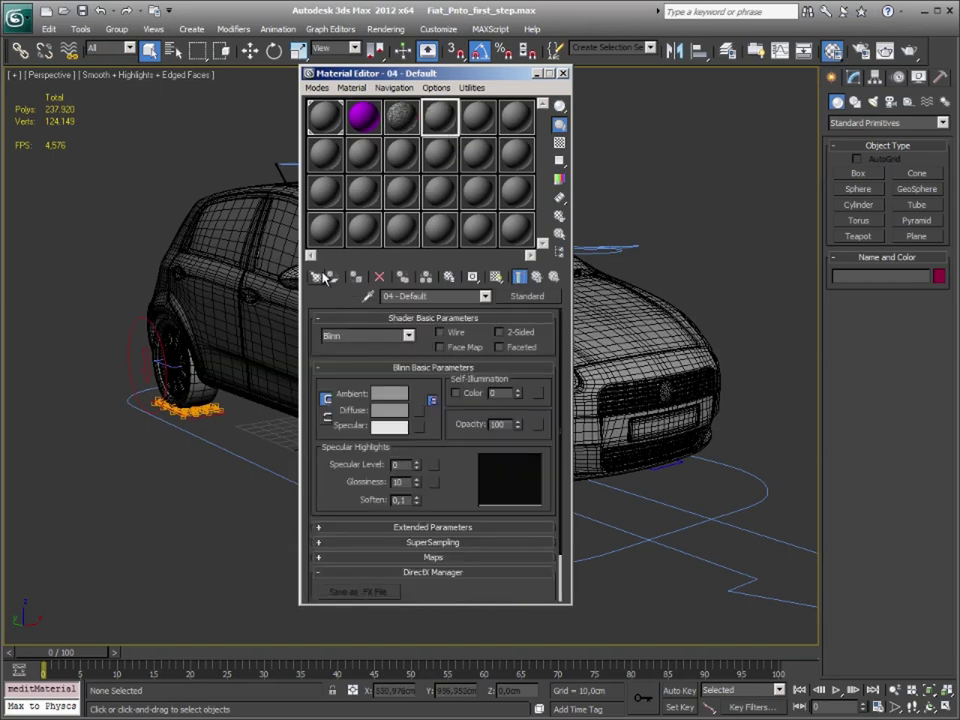
click(400, 114)
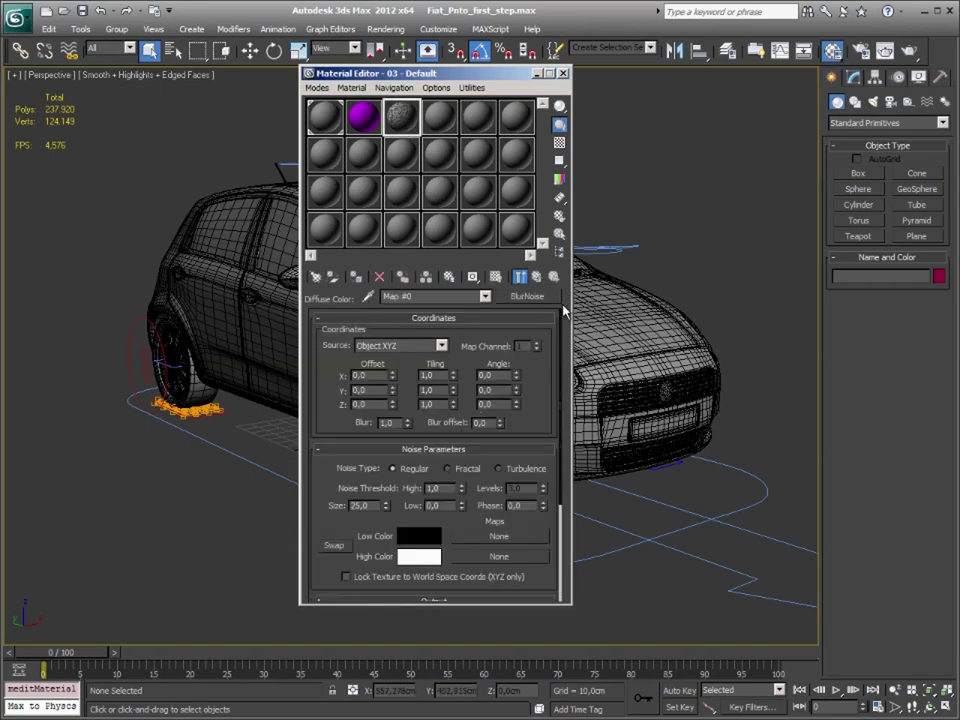
drag(447, 127, 440, 125)
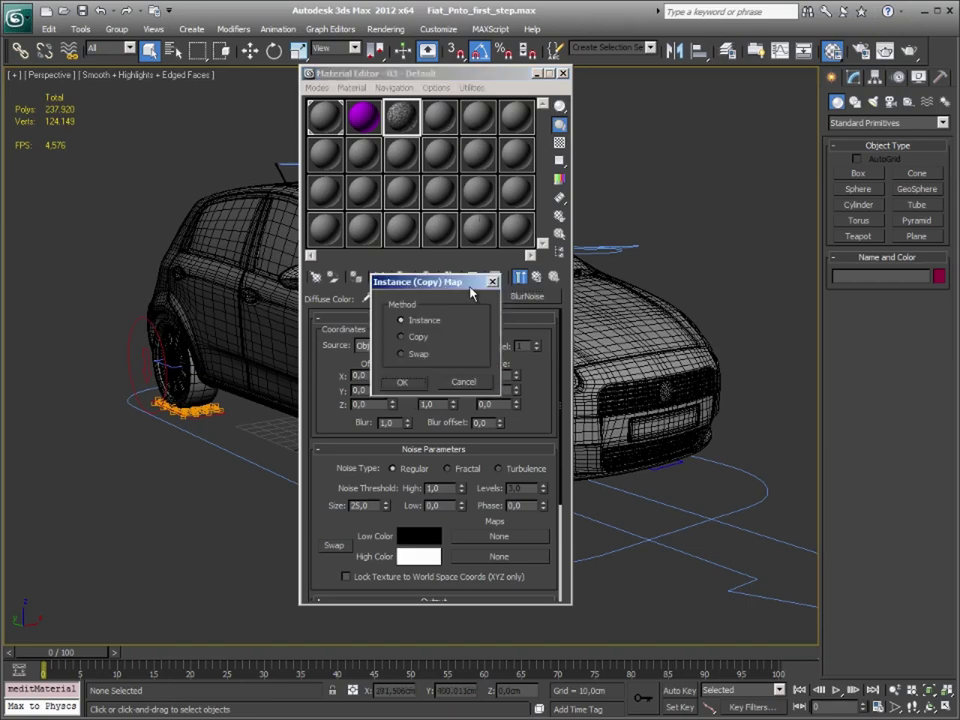
click(404, 337)
click(402, 382)
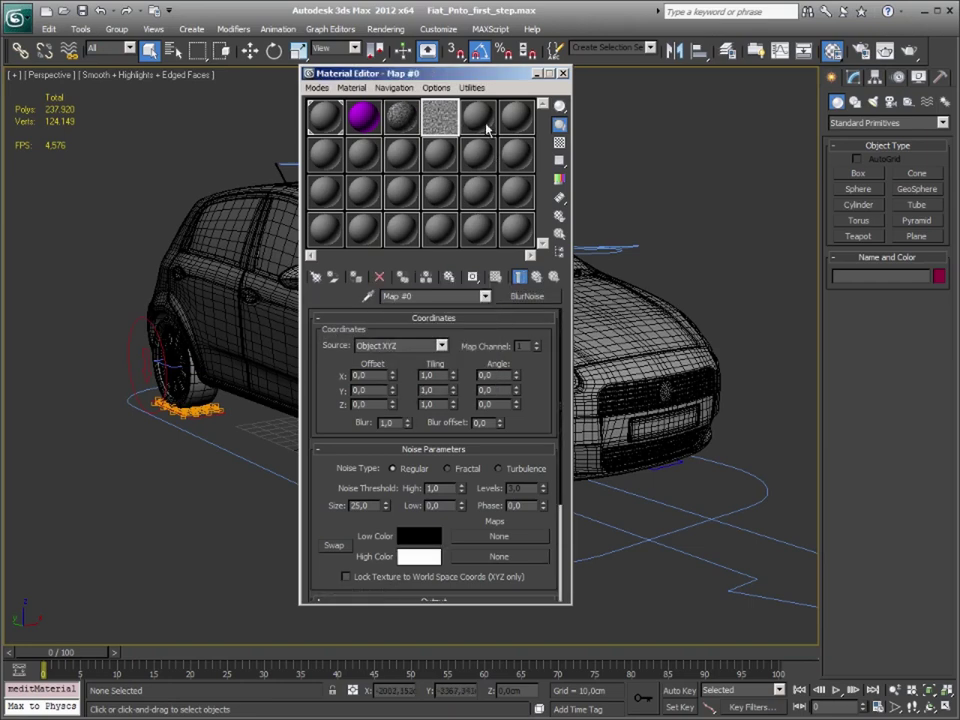
- Load the Electric map (Map #1) into sample slot 5 from the Material/Map Browser
click(316, 276)
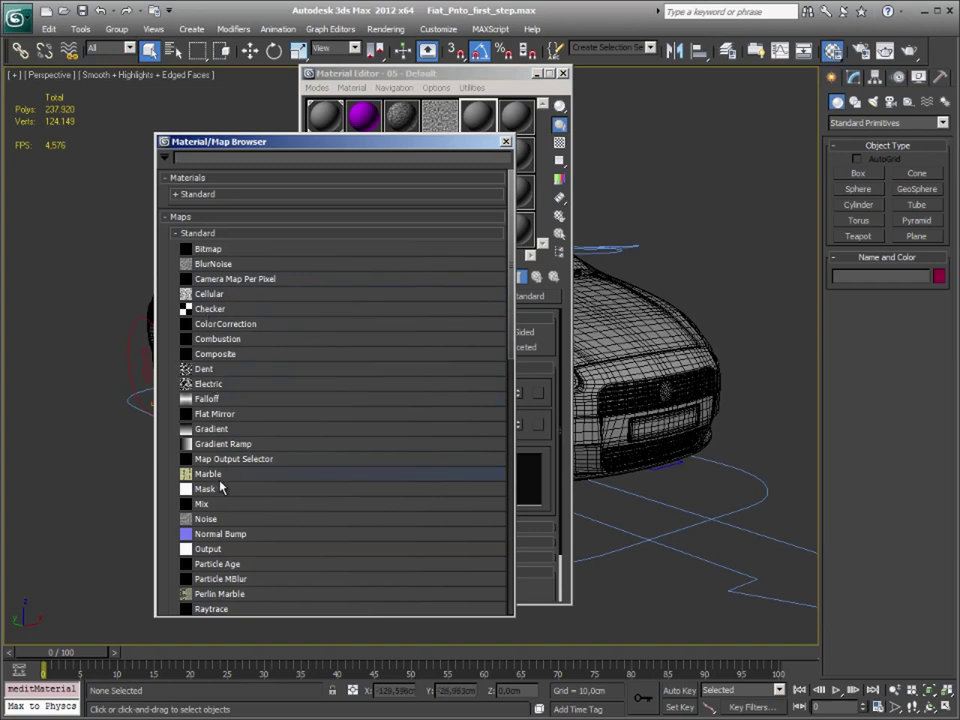
scroll(238, 512, down, 2)
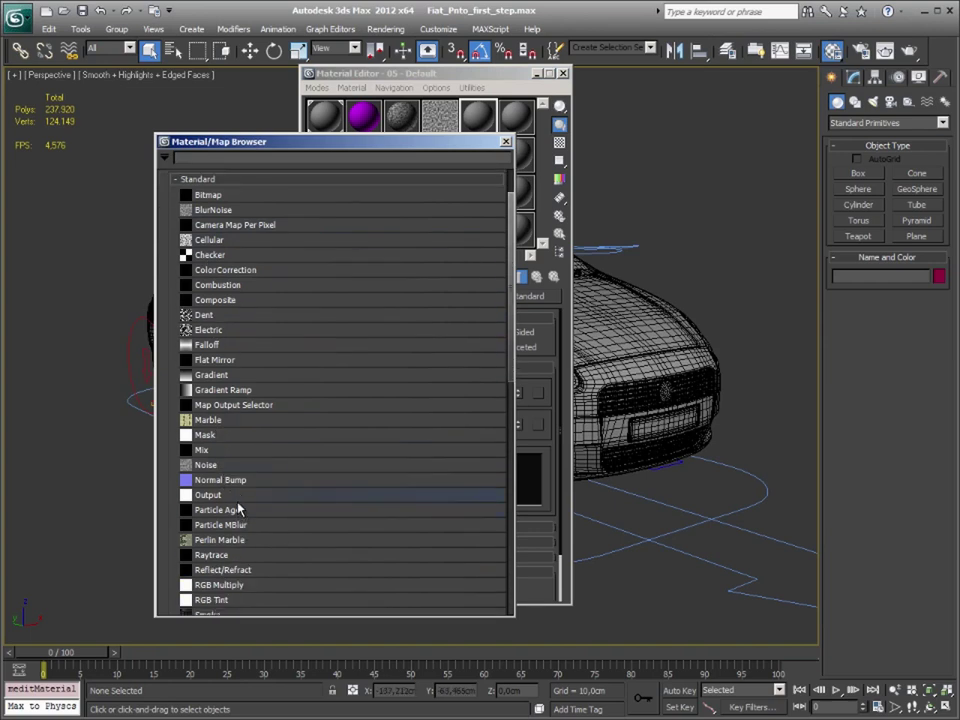
double_click(219, 333)
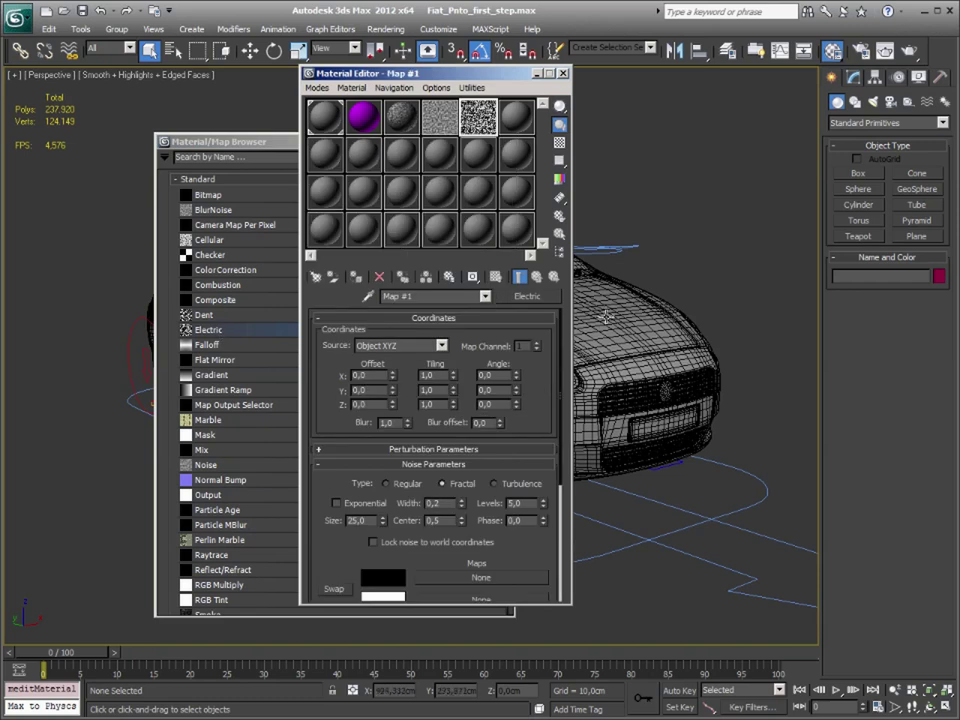
click(530, 120)
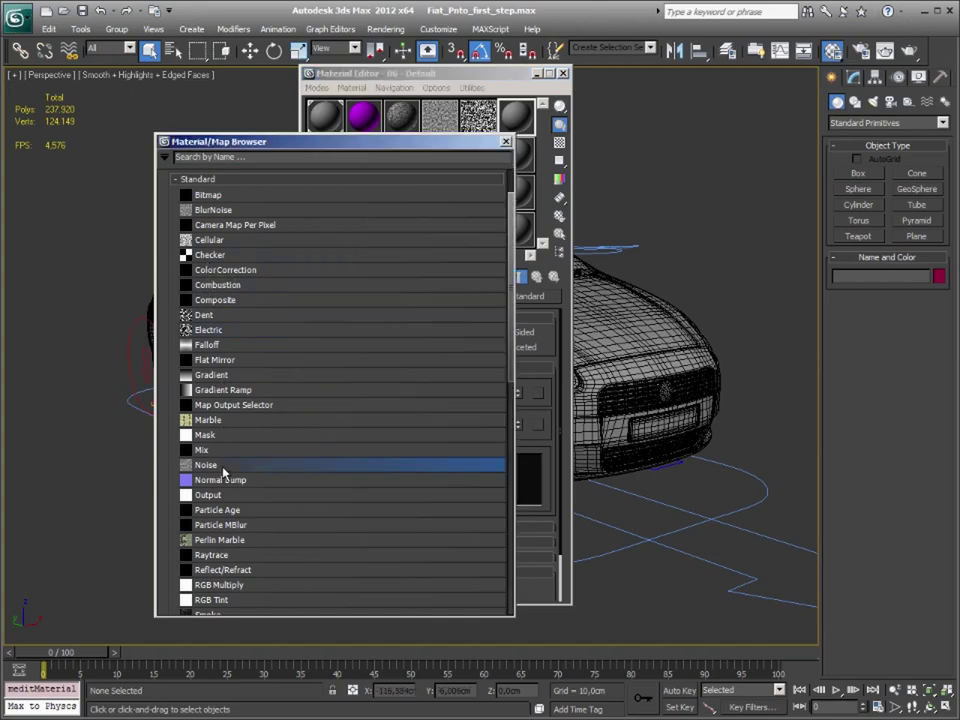
- Place a standard Noise map in sample slot 6 and close the map browser
drag(220, 466, 513, 118)
click(281, 148)
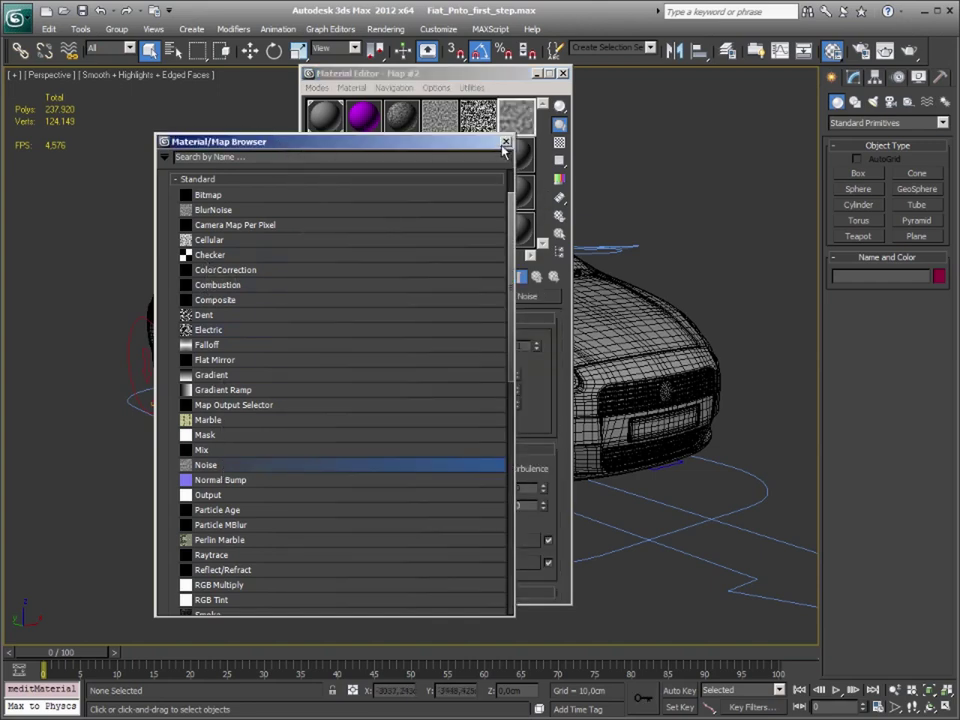
click(506, 142)
- Open enlarged previews of the Noise and BlurNoise maps, arranged and resized over the viewport
double_click(518, 118)
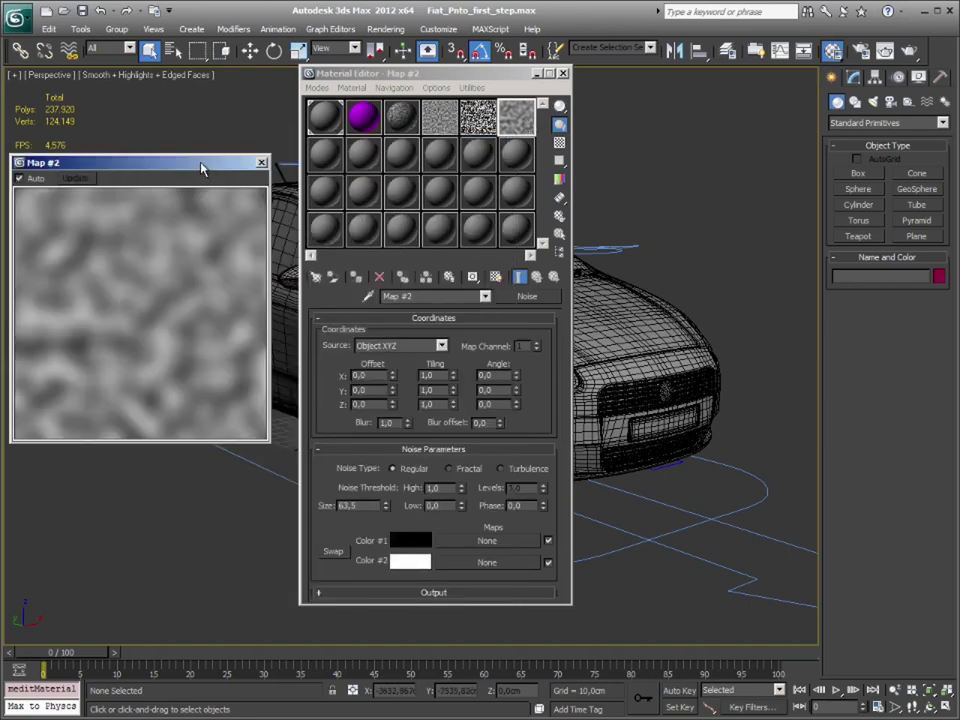
drag(201, 167, 771, 90)
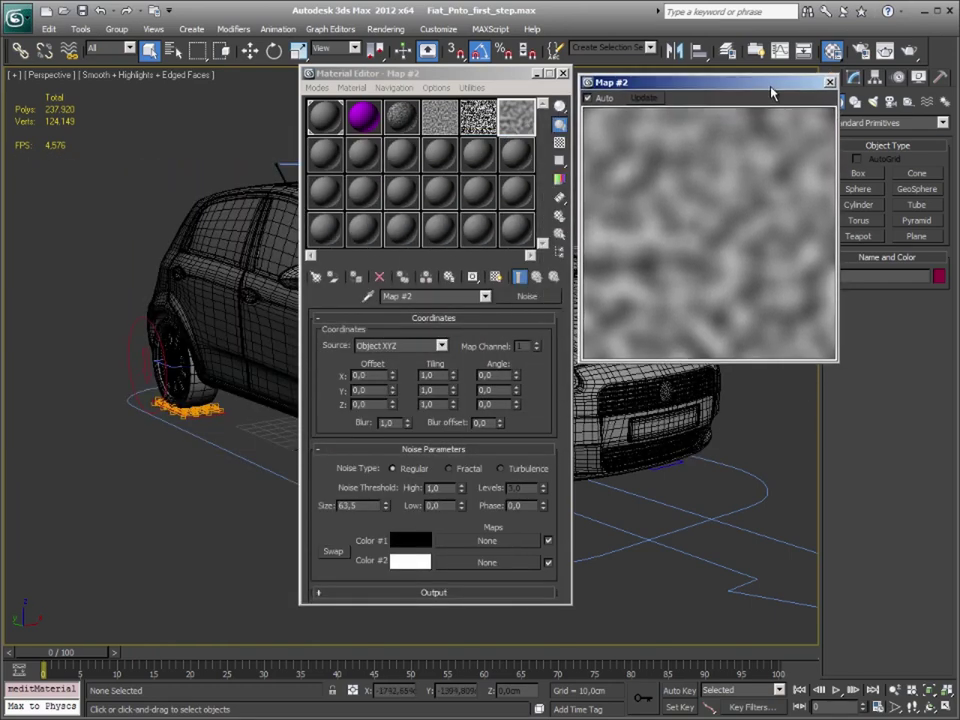
click(440, 115)
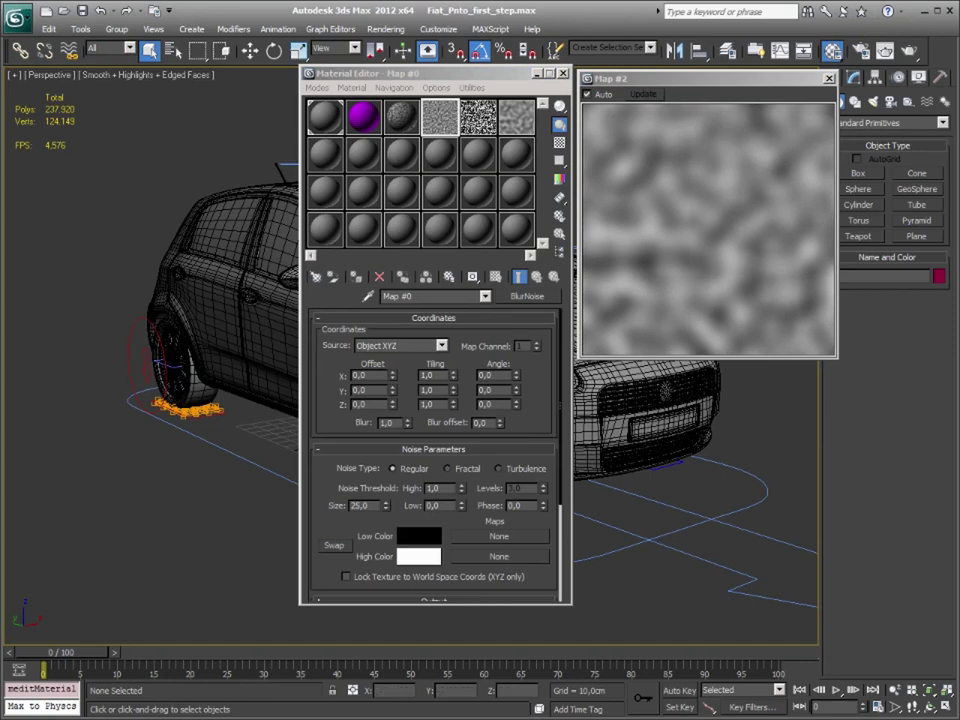
double_click(440, 115)
drag(128, 122, 76, 86)
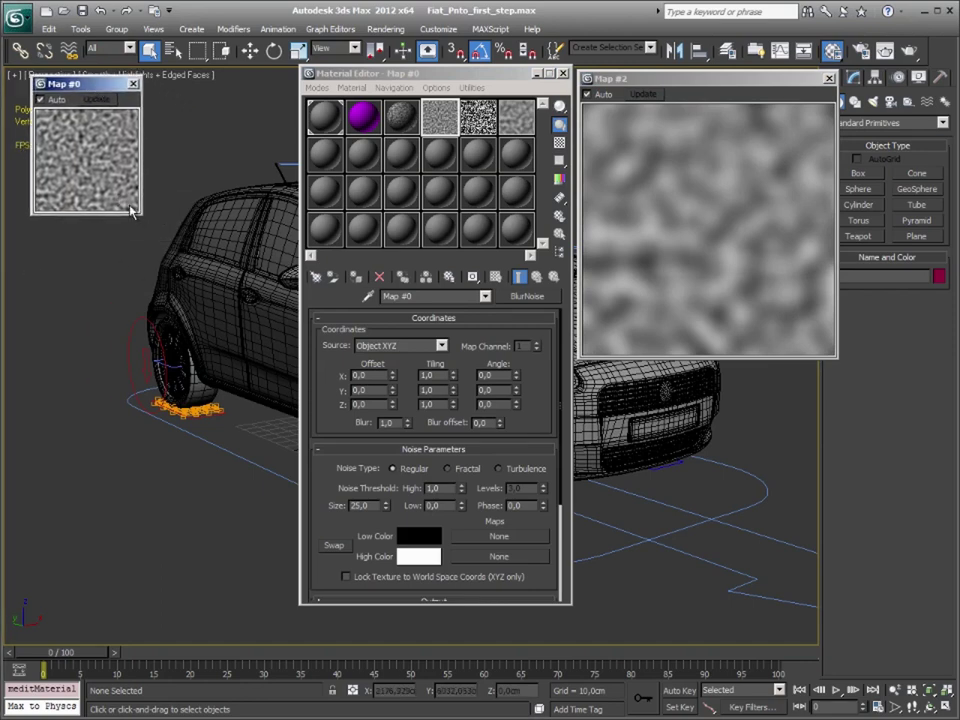
drag(143, 217, 282, 367)
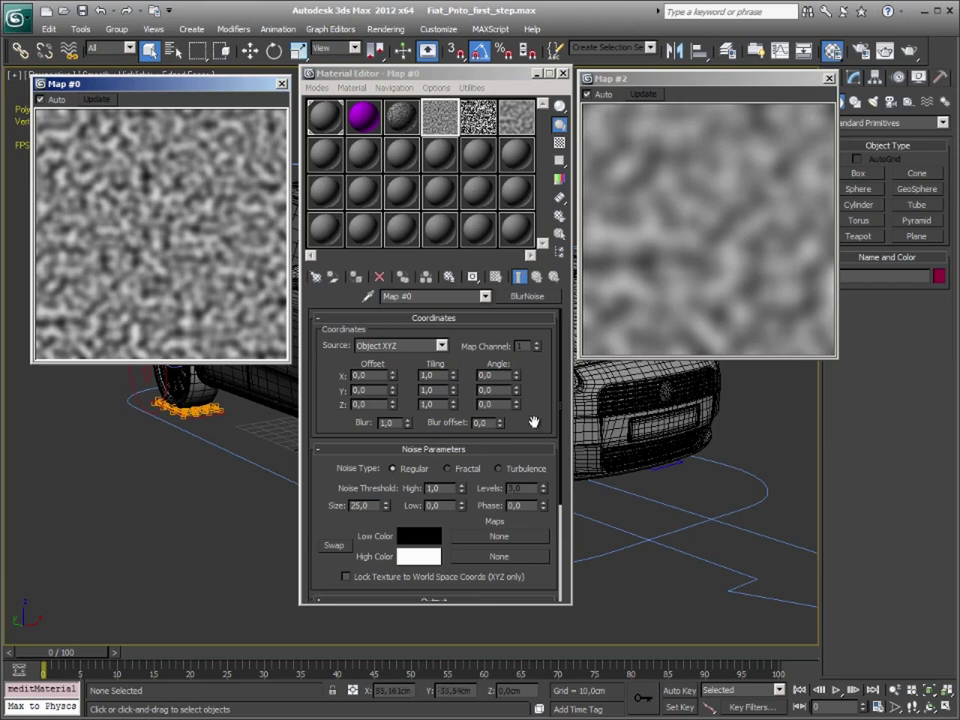
mouse_move(533, 422)
mouse_down()
mouse_move(476, 332)
mouse_move(480, 281)
mouse_move(506, 418)
mouse_move(484, 411)
mouse_up()
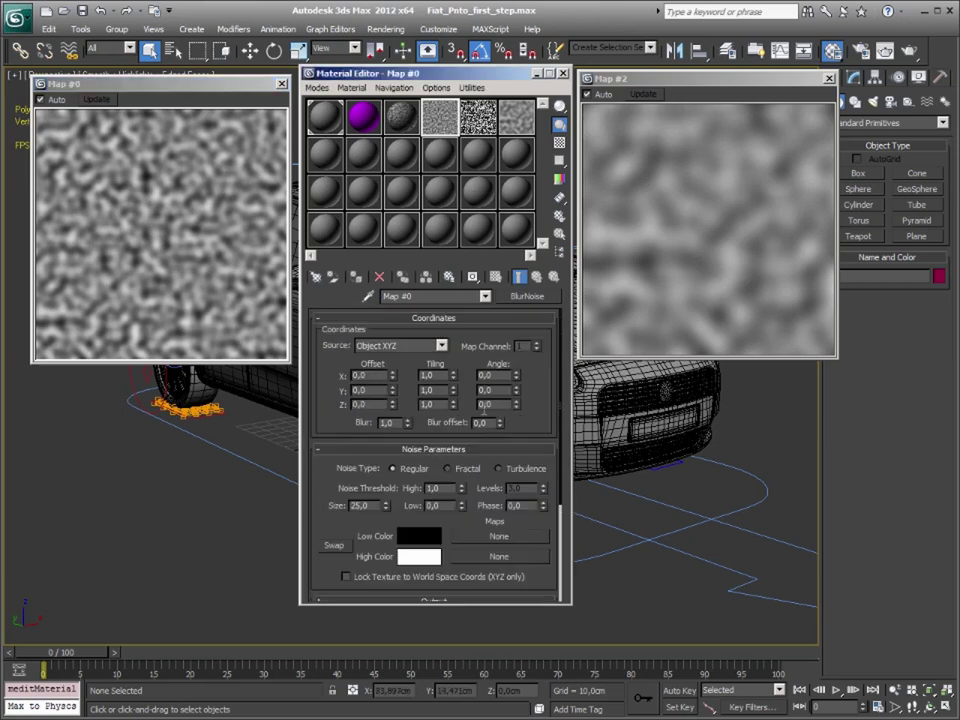
- Set BlurNoise Map #0 to Fractal noise with Levels 5.6, High 0.895, Low 0.205
click(516, 116)
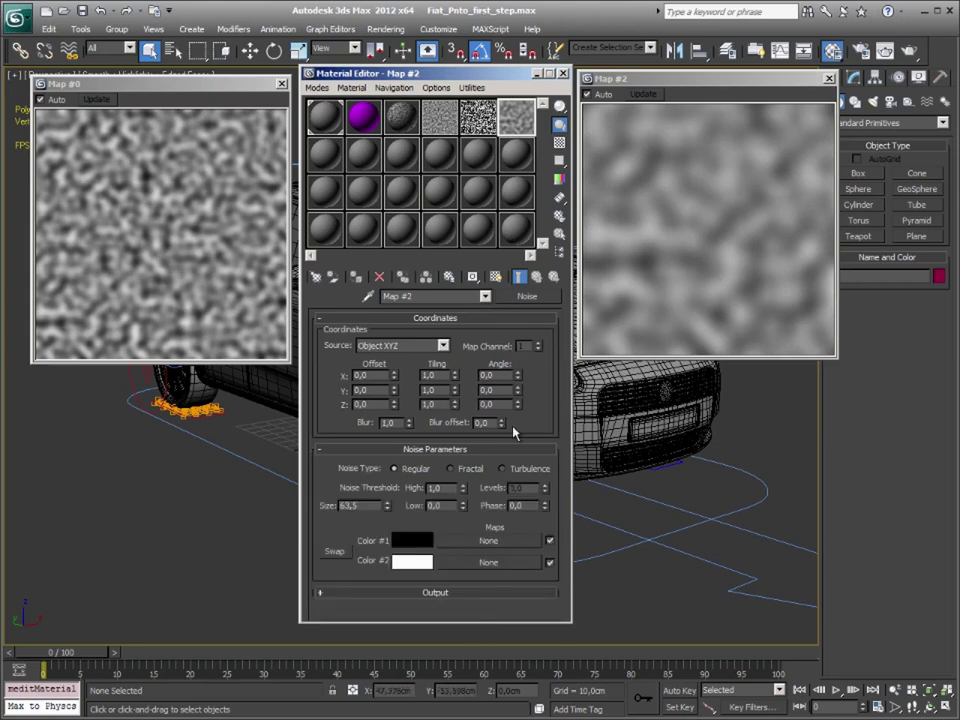
click(440, 116)
click(469, 471)
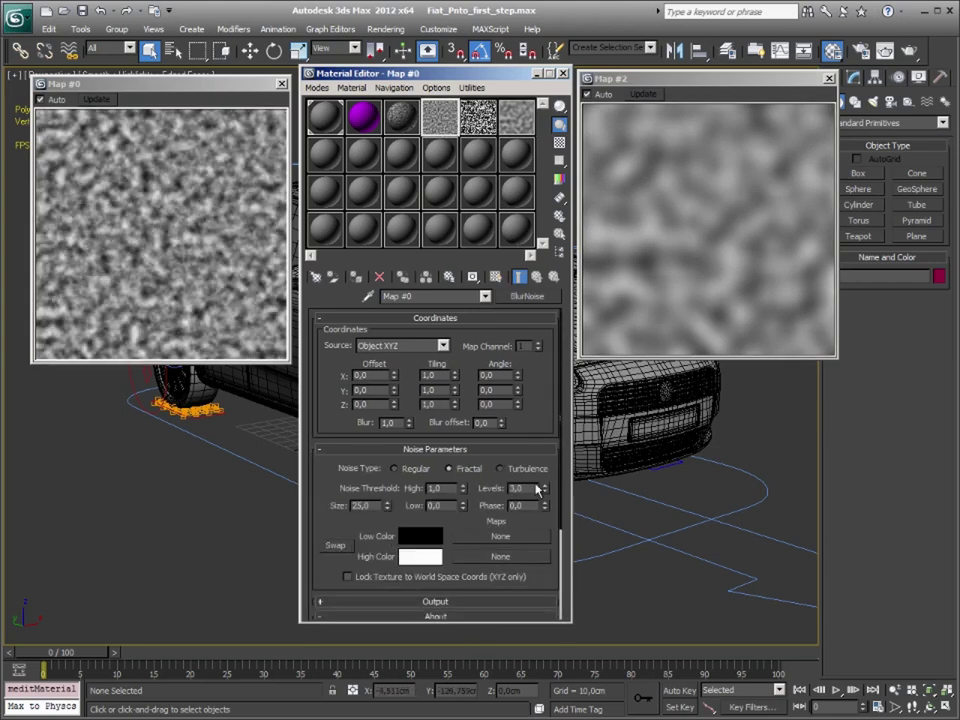
drag(547, 490, 545, 468)
drag(462, 488, 467, 476)
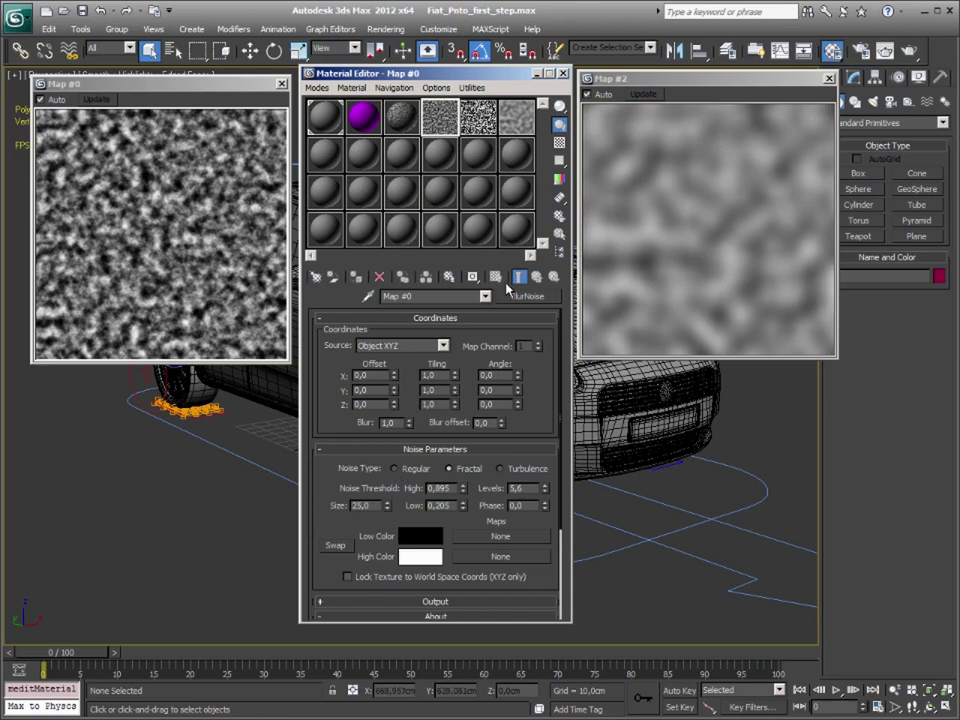
- Open an enlarged, repositioned preview of the Electric map in slot 5
click(486, 118)
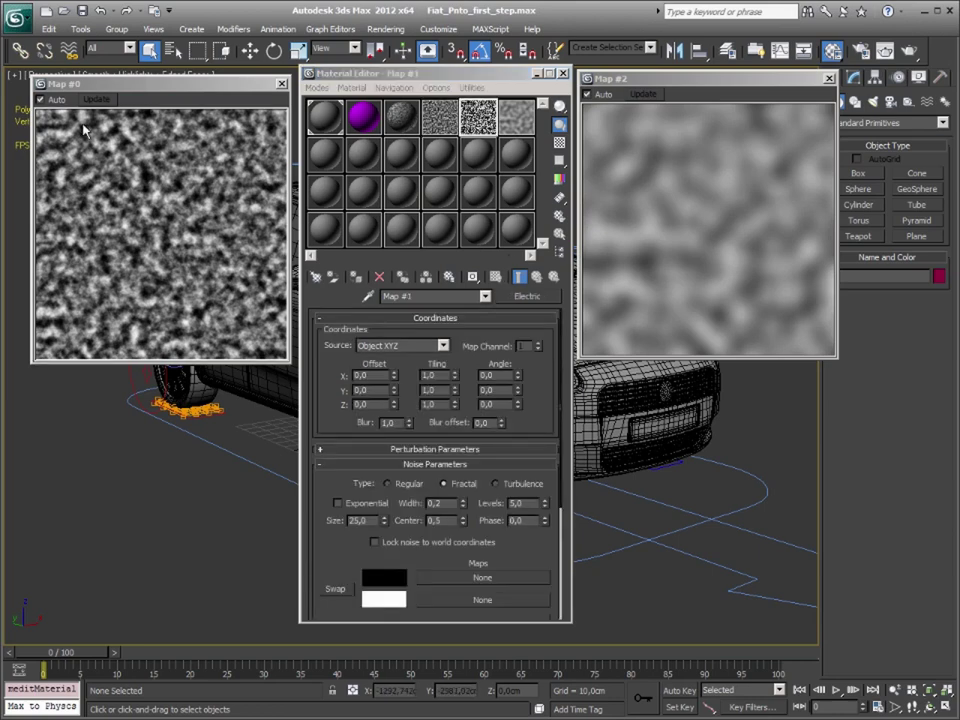
double_click(486, 118)
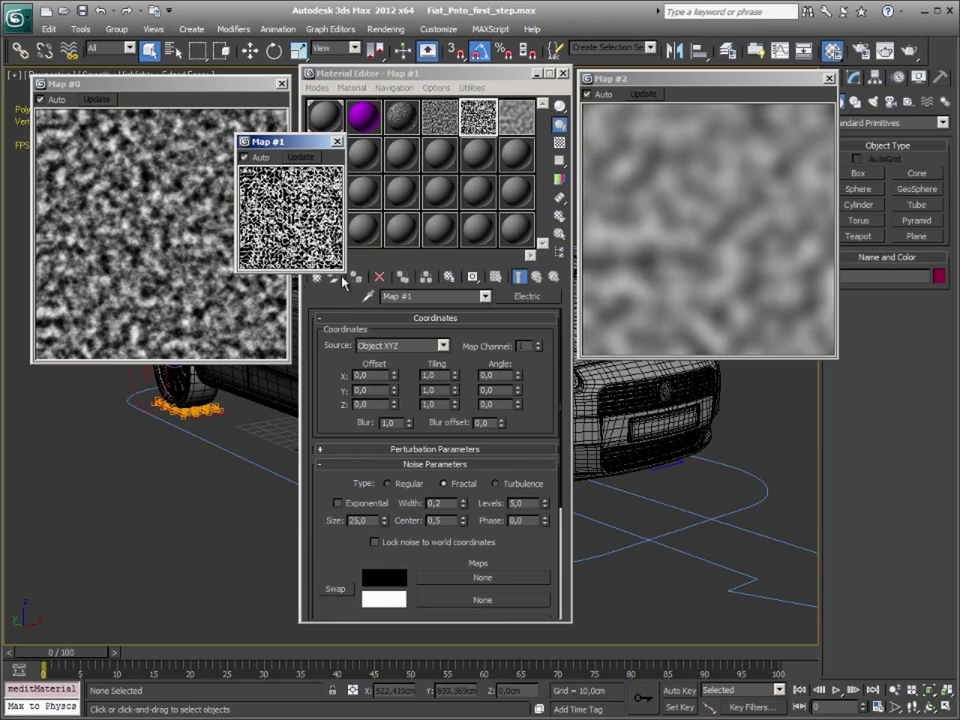
drag(343, 269, 553, 461)
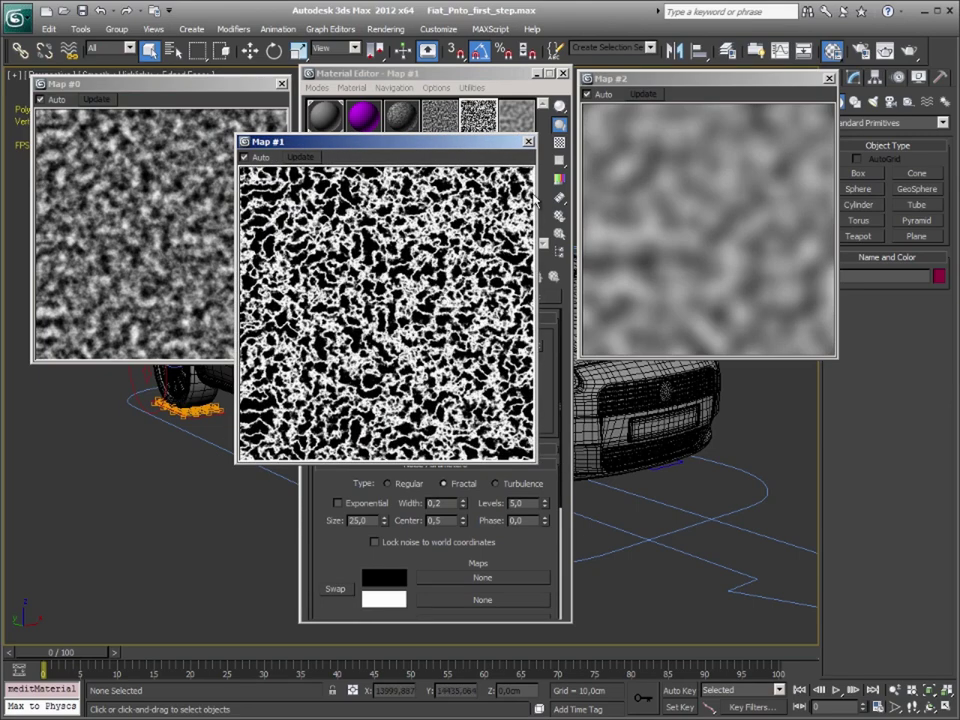
mouse_move(476, 146)
mouse_down()
mouse_move(345, 178)
mouse_move(282, 176)
mouse_up()
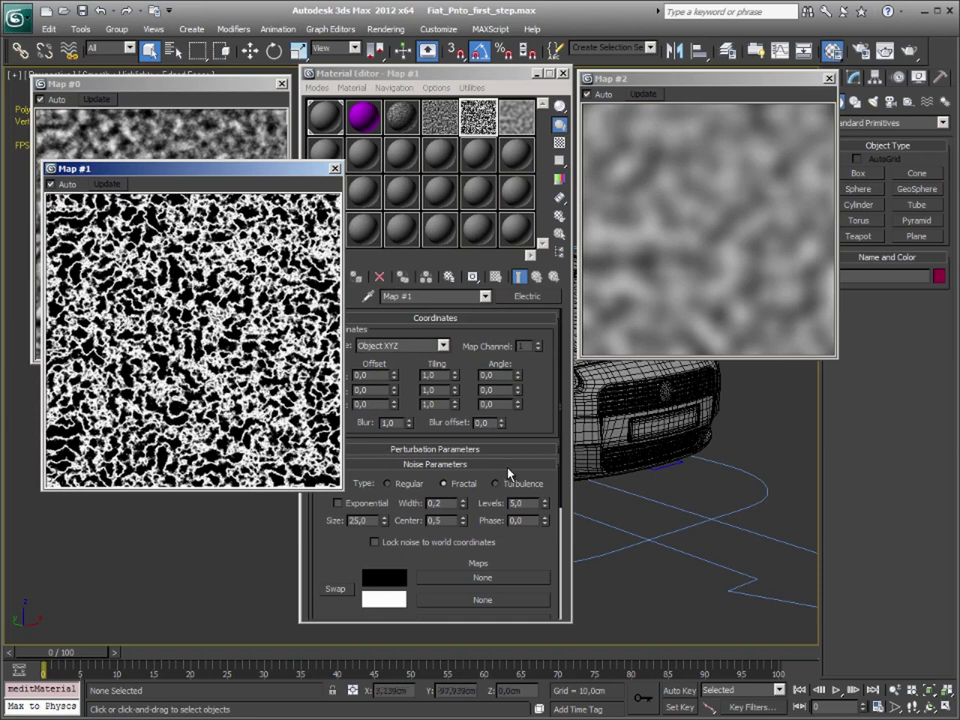
drag(527, 552, 533, 513)
- Scroll the Electric parameters to About, then close the Electric and BlurNoise previews
scroll(532, 505, down, 1)
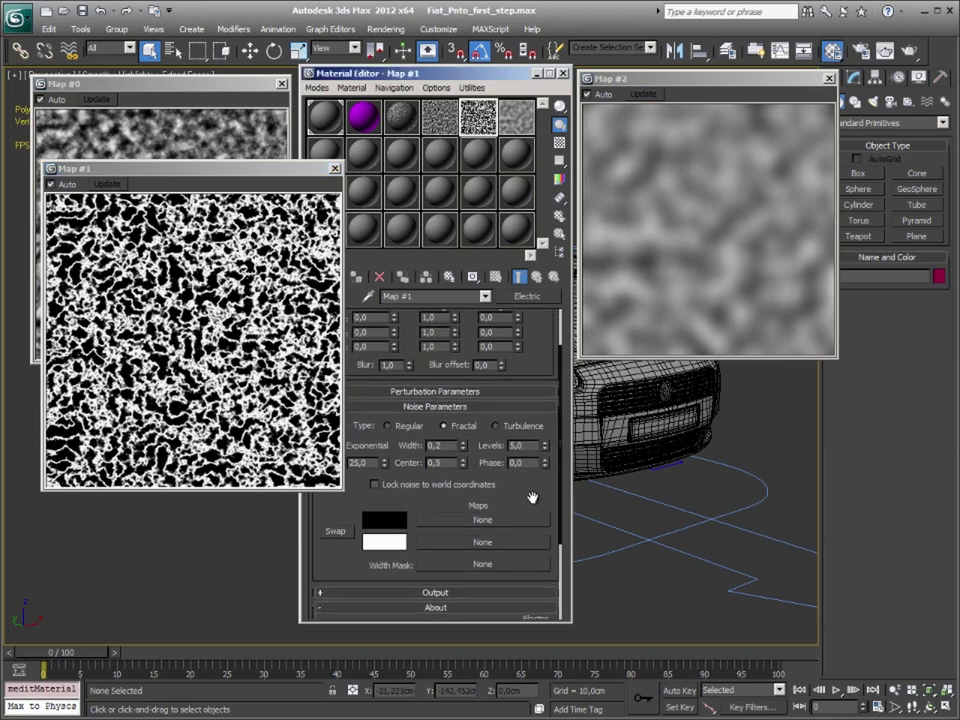
scroll(500, 540, down, 1)
scroll(440, 578, down, 1)
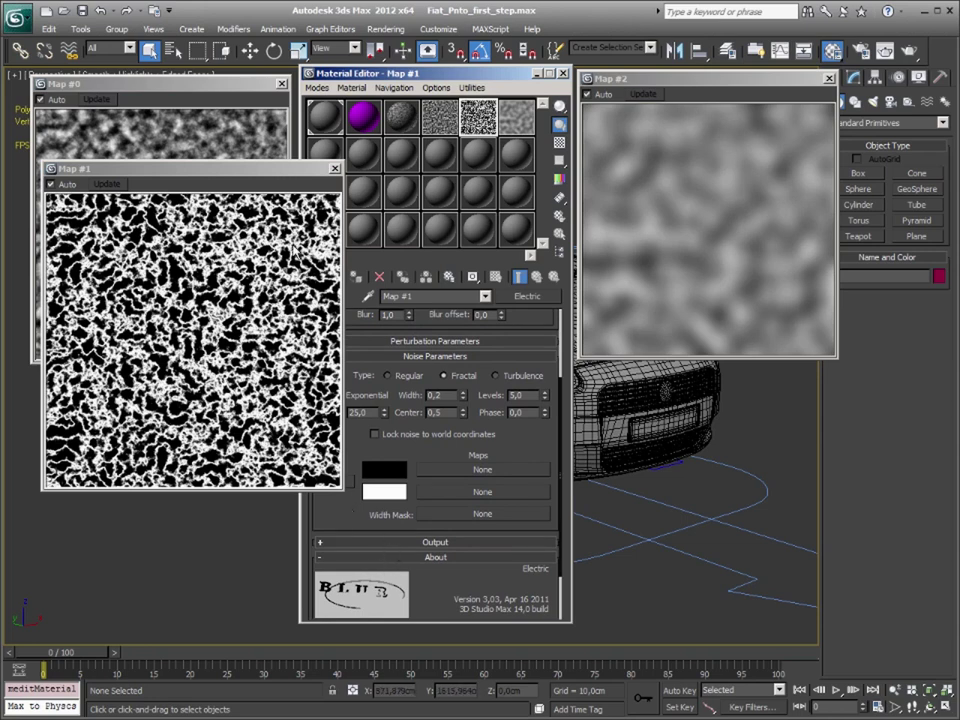
click(334, 168)
click(282, 86)
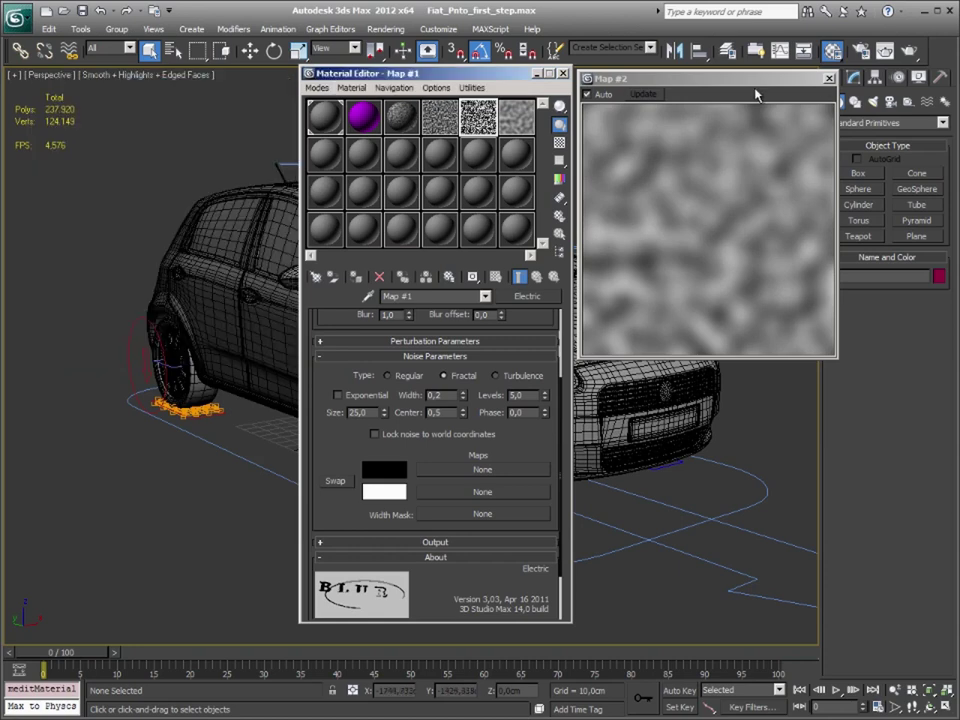
- Close the Map #2 preview and review the BlurNoise, Electric and Noise slot settings
click(829, 78)
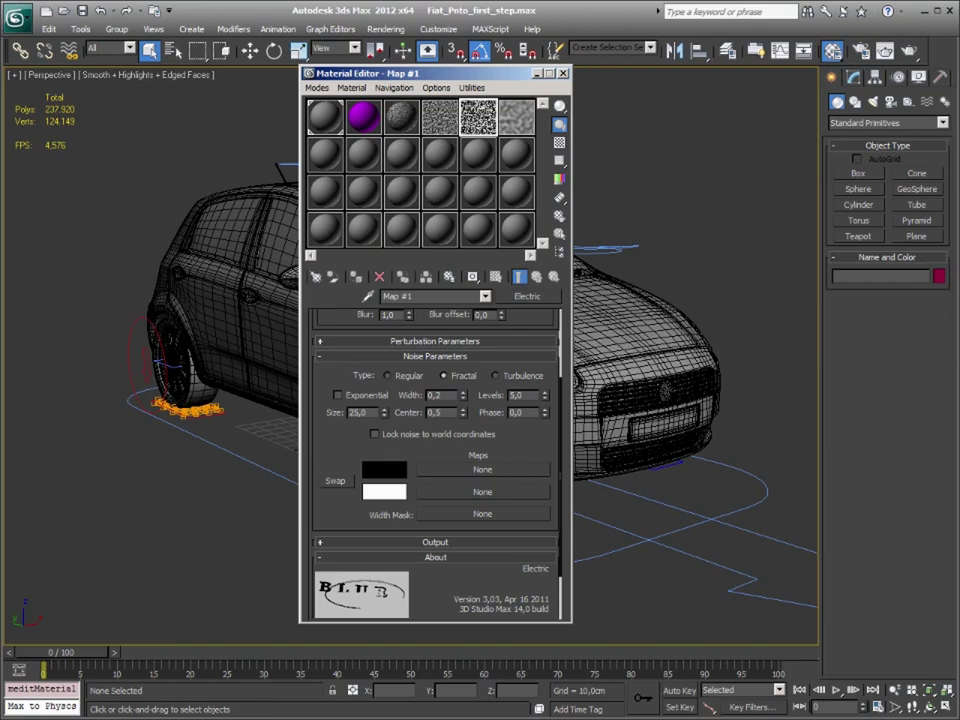
click(442, 117)
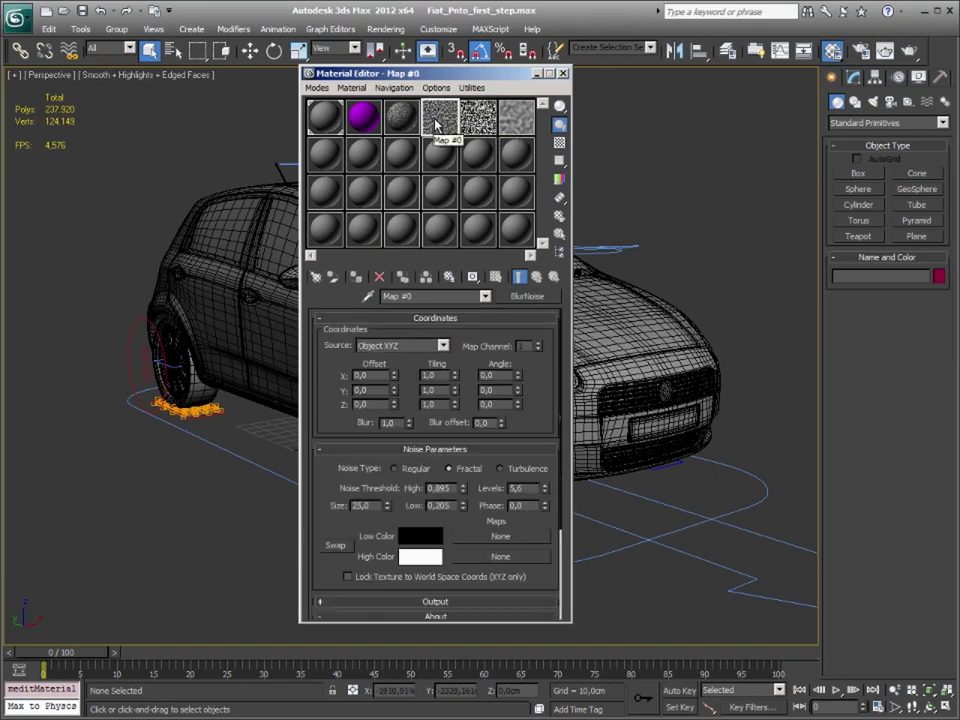
click(472, 120)
click(514, 115)
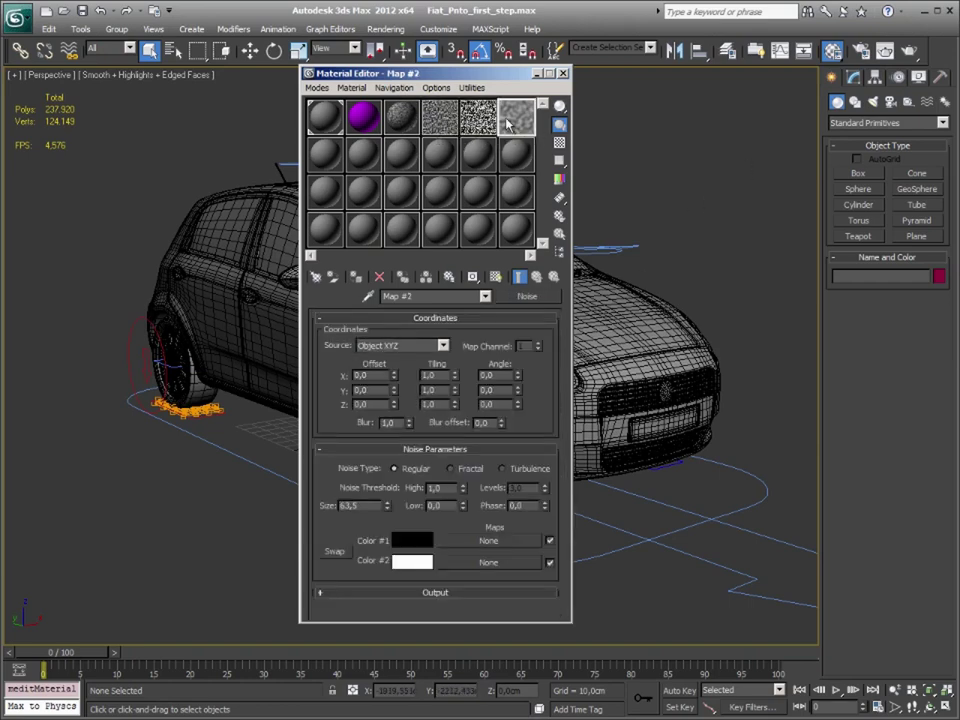